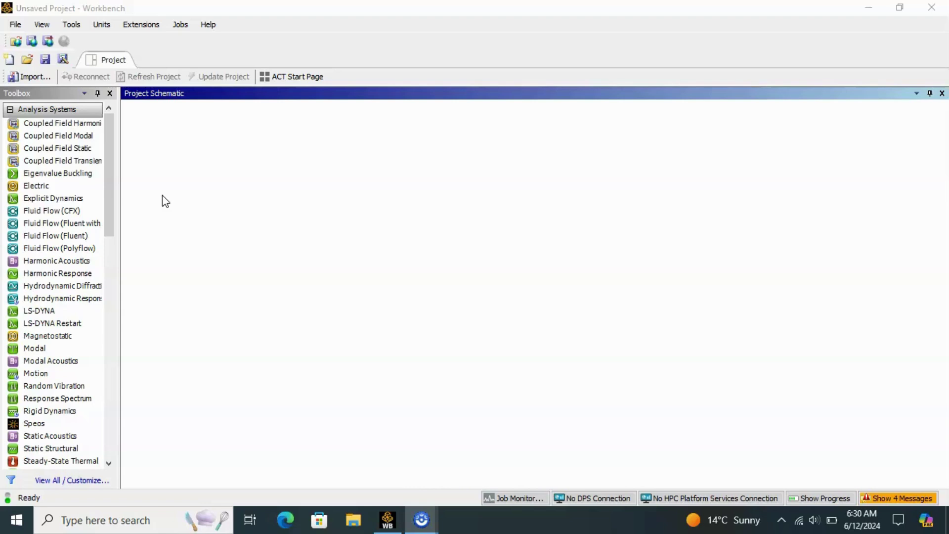
Step: Add a standalone Fluid Flow (Fluent) analysis system to the project schematic
{"action": "left_click", "coordinate": [198, 278]}
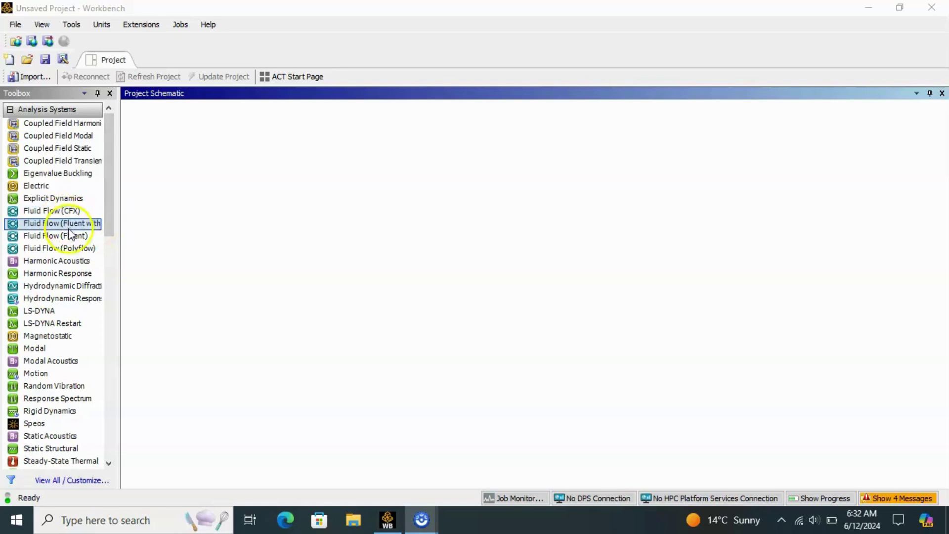
{"action": "left_click", "coordinate": [69, 211]}
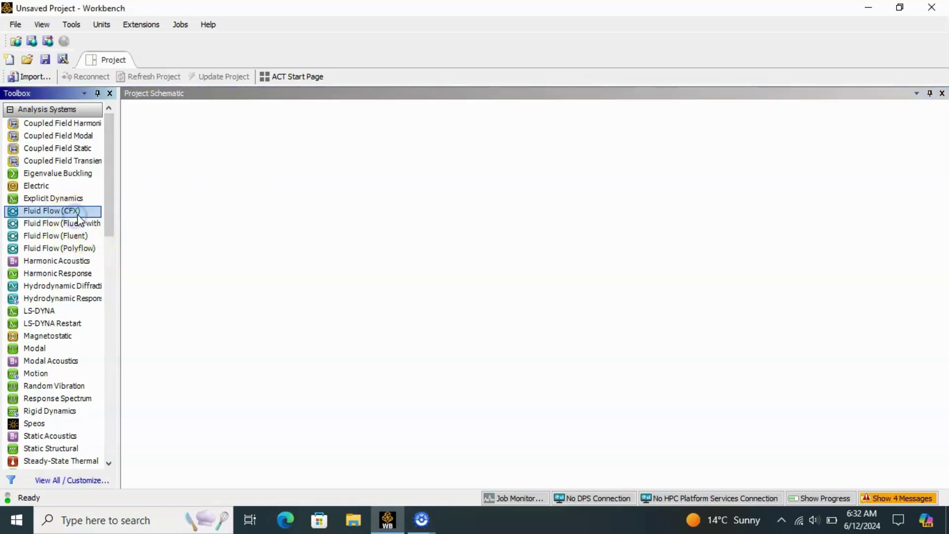
{"action": "left_click", "coordinate": [71, 237]}
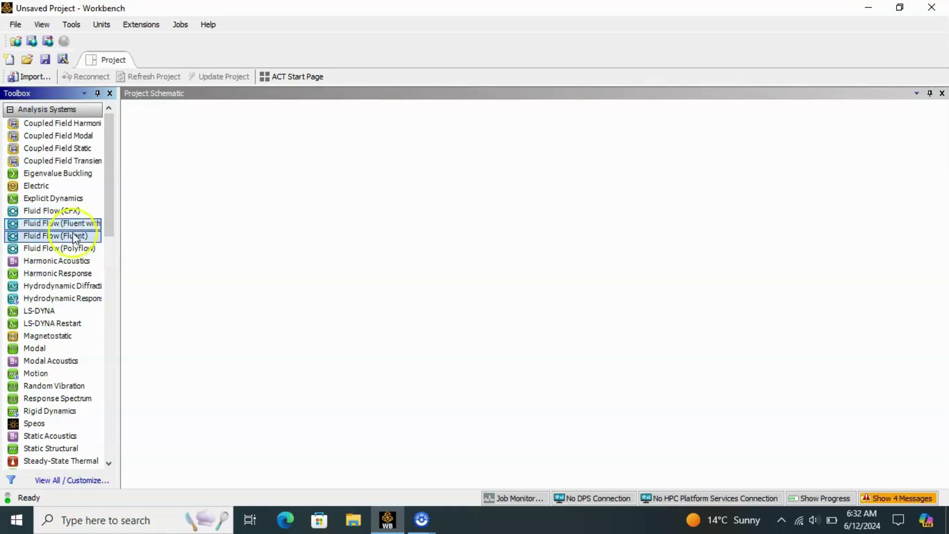
{"action": "left_click_drag", "start_coordinate": [72, 237], "coordinate": [170, 178]}
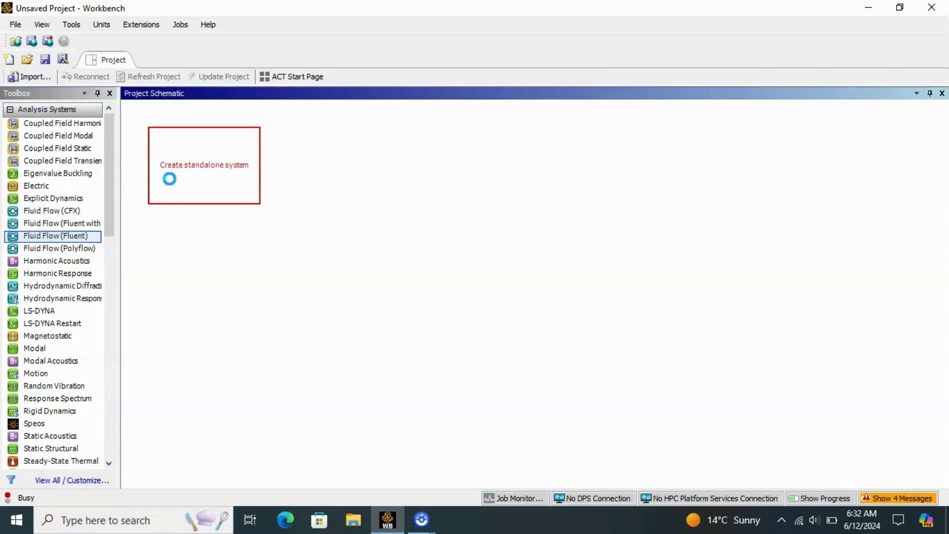
{"action": "left_click", "coordinate": [338, 162]}
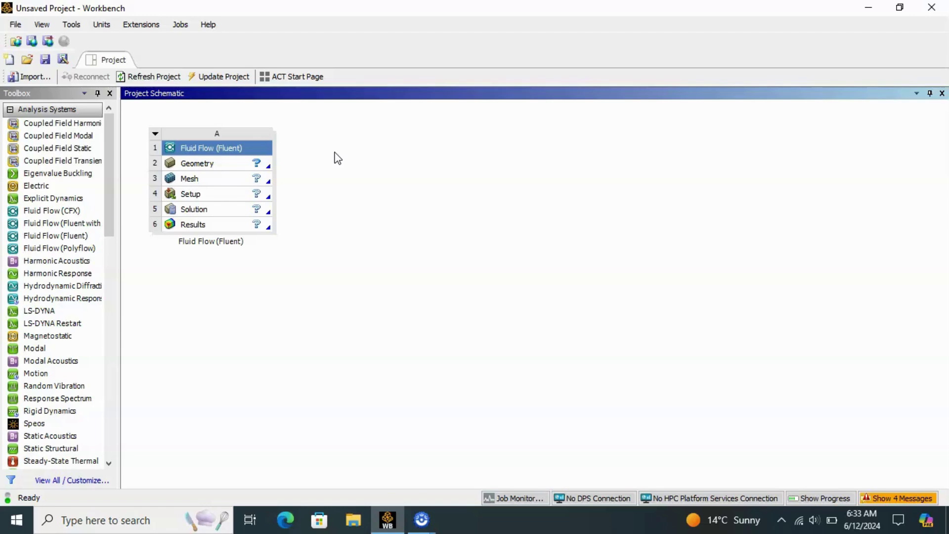
{"action": "left_click", "coordinate": [214, 165]}
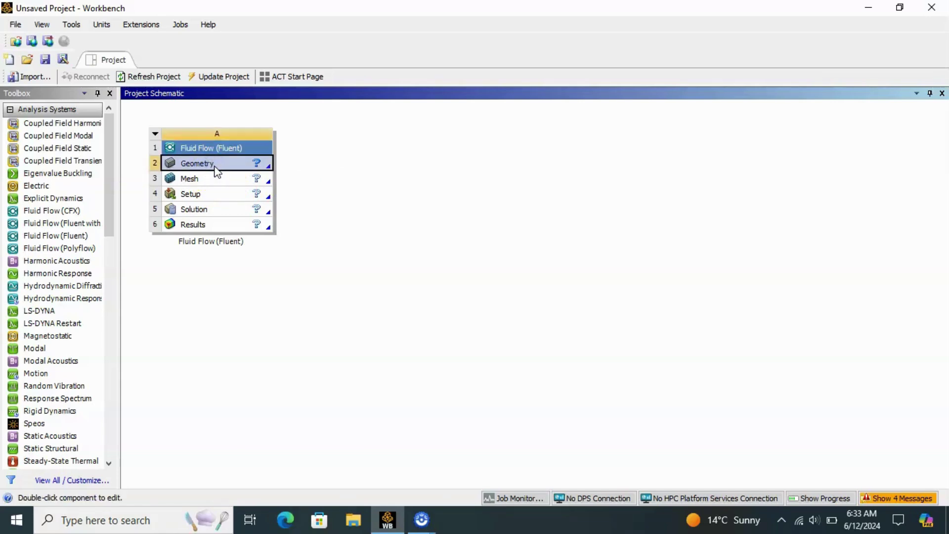
{"action": "right_click", "coordinate": [216, 170]}
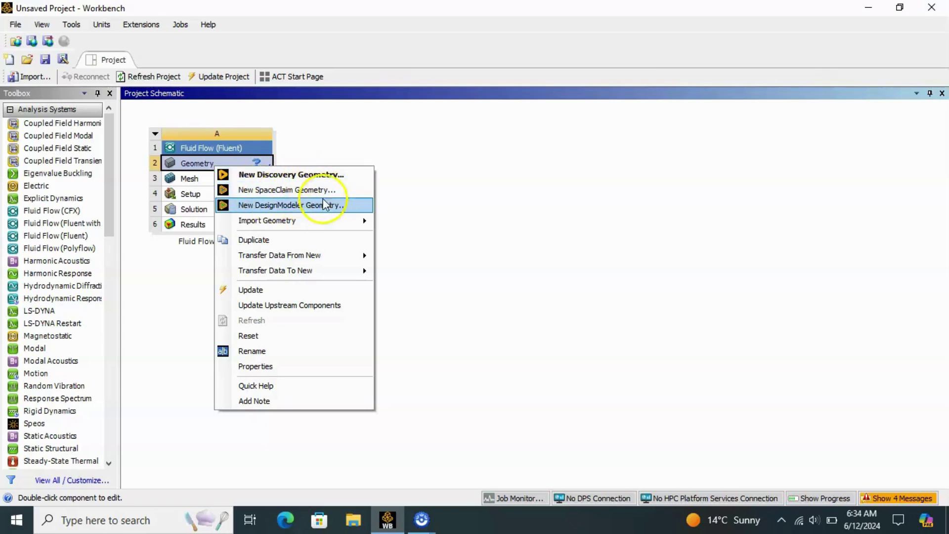
{"action": "left_click", "coordinate": [297, 211]}
{"action": "left_click", "coordinate": [388, 180]}
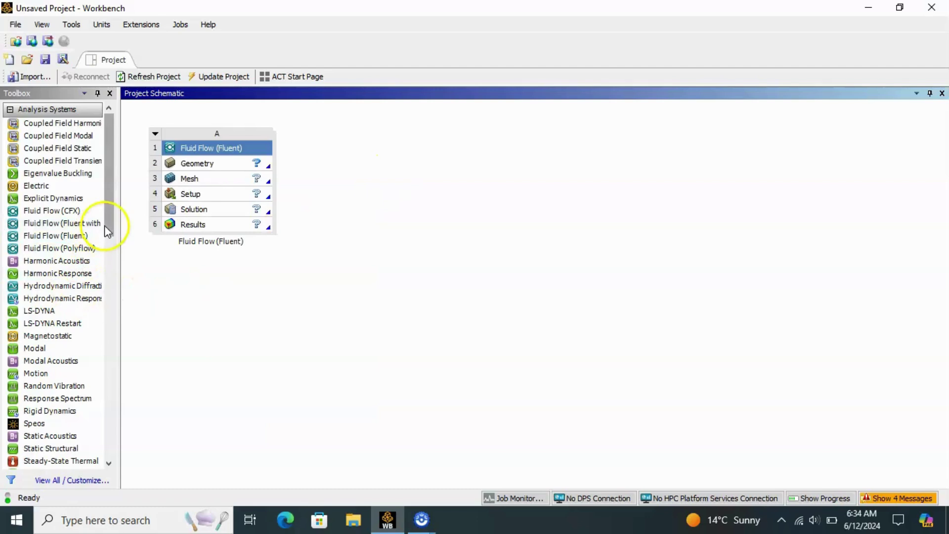
Step: Add a standalone Static Structural system beside the Fluent system and create new DesignModeler geometry for it
{"action": "left_click_drag", "start_coordinate": [107, 223], "coordinate": [108, 299]}
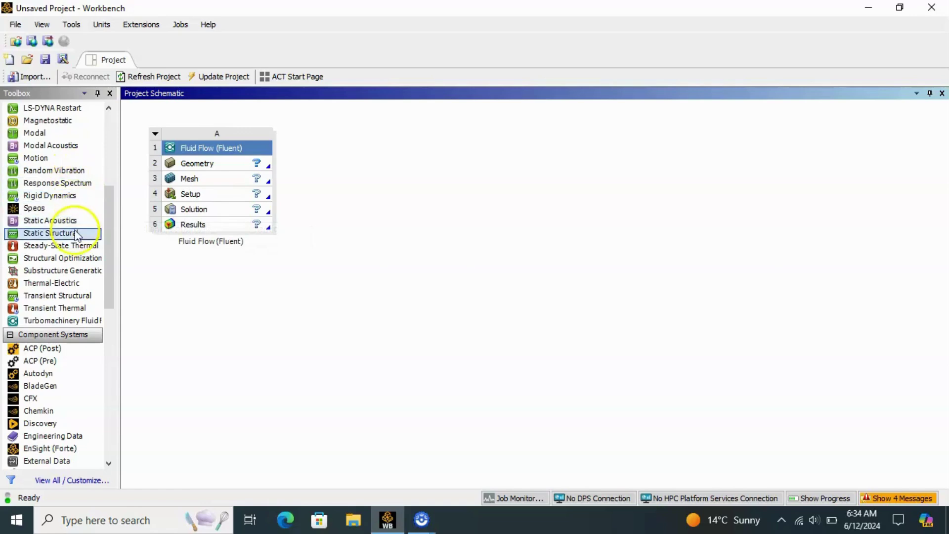
{"action": "left_click_drag", "start_coordinate": [71, 233], "coordinate": [377, 192]}
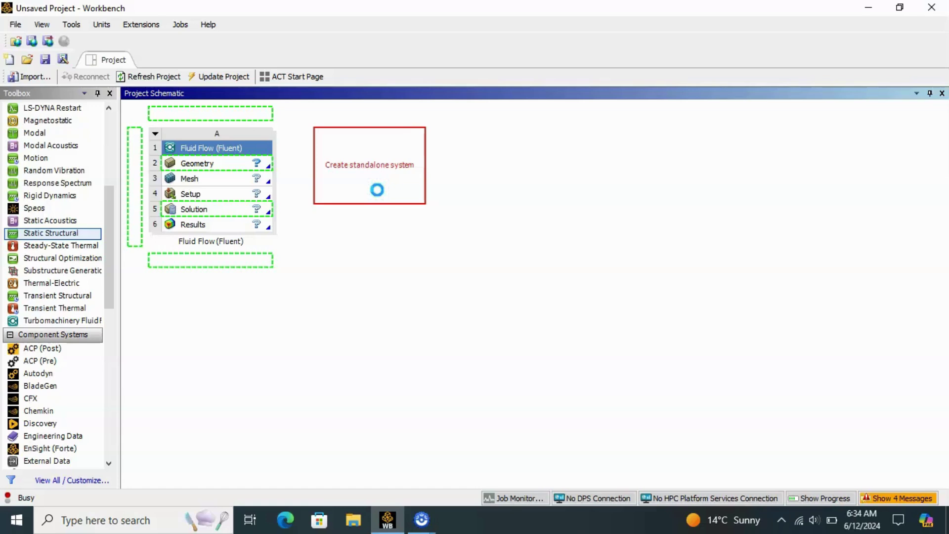
{"action": "left_click", "coordinate": [379, 182]}
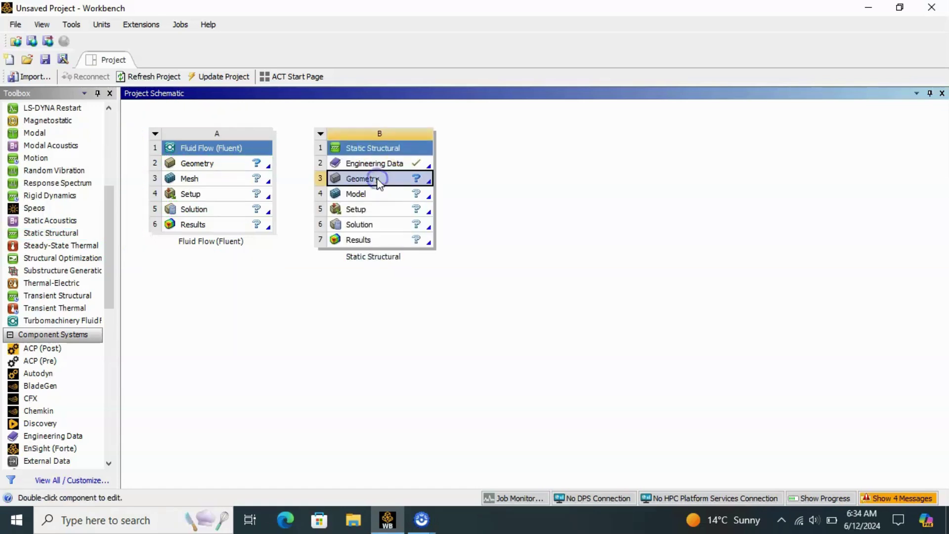
{"action": "right_click", "coordinate": [379, 182]}
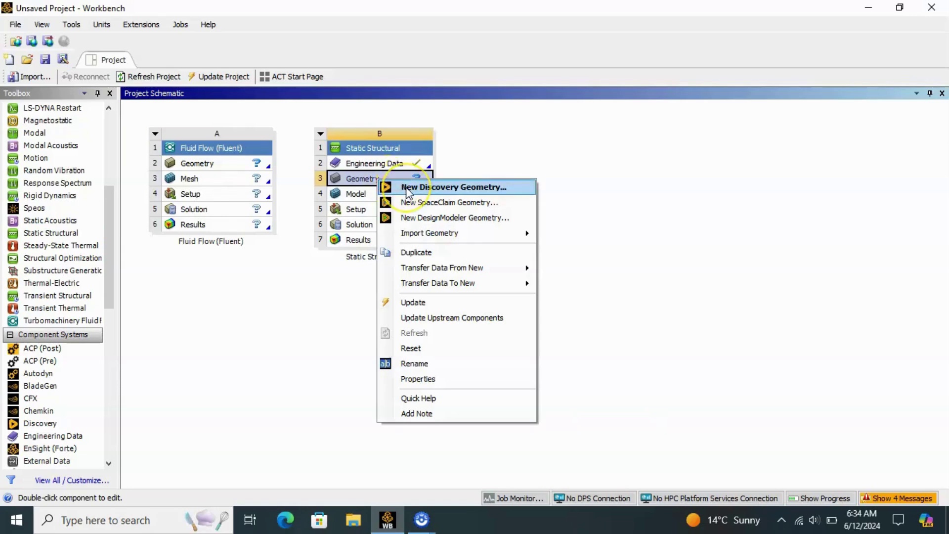
{"action": "left_click", "coordinate": [460, 220]}
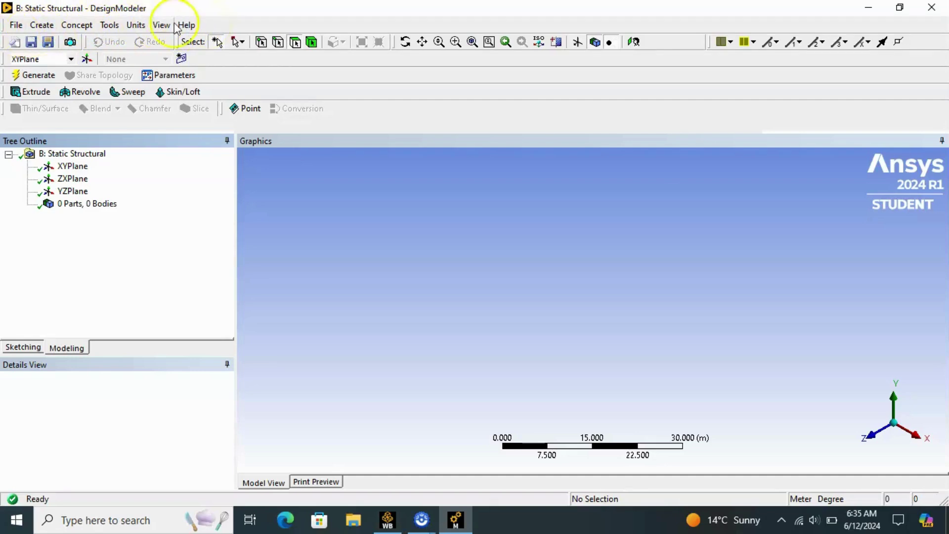
{"action": "left_click", "coordinate": [16, 25]}
{"action": "key", "text": "Right"}
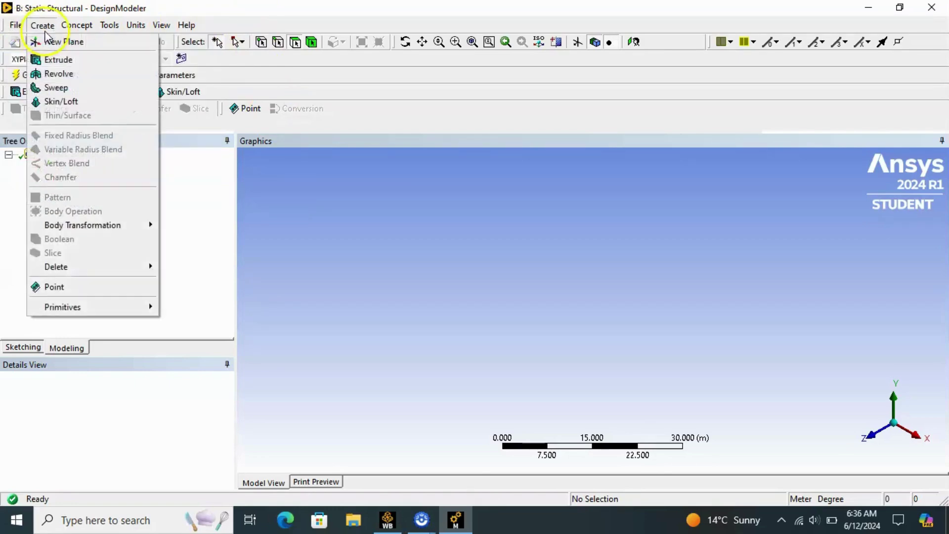
{"action": "key", "text": "Left"}
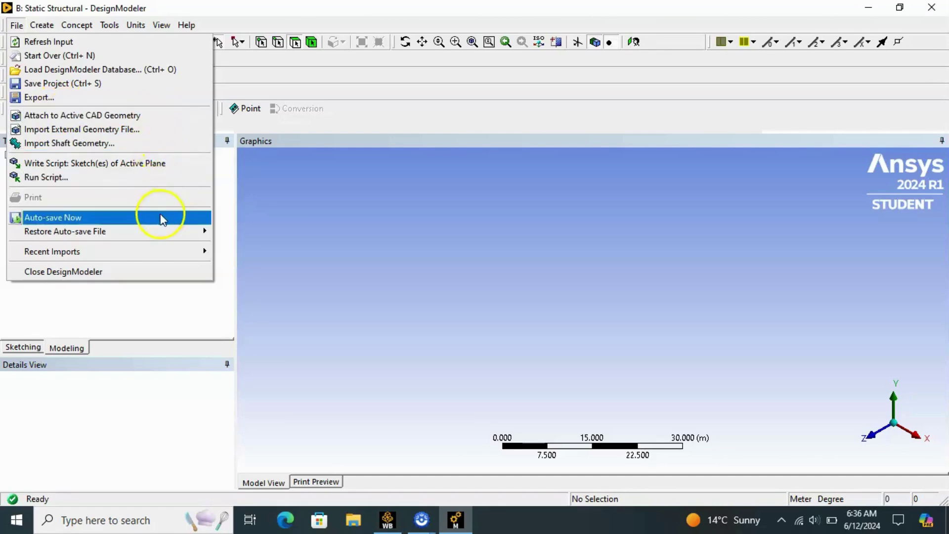
{"action": "mouse_move", "coordinate": [41, 29]}
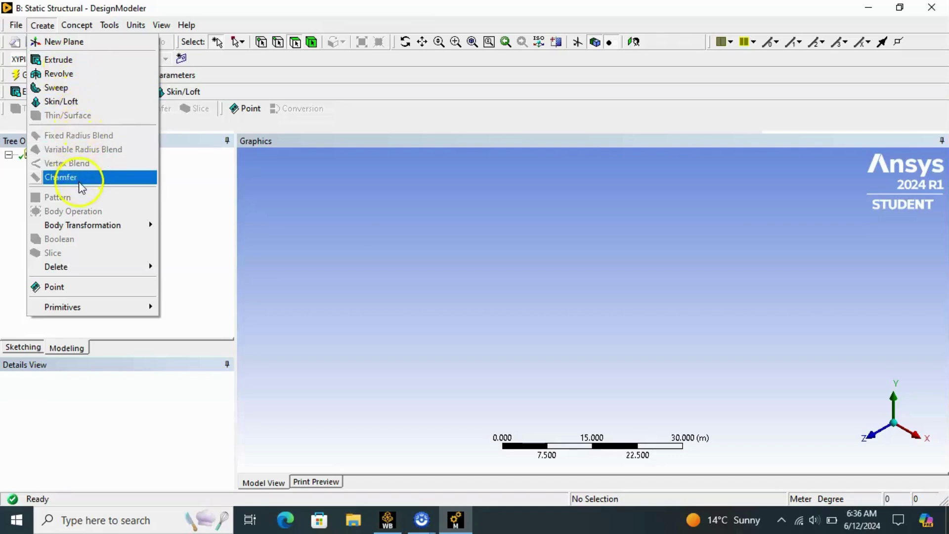
{"action": "mouse_move", "coordinate": [77, 26]}
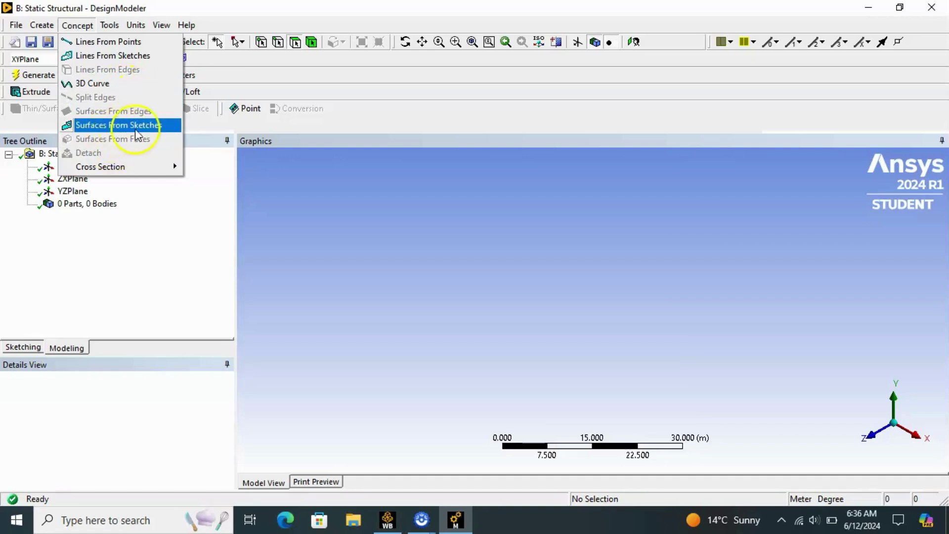
Step: Set the model's length unit to millimeter
{"action": "mouse_move", "coordinate": [116, 30]}
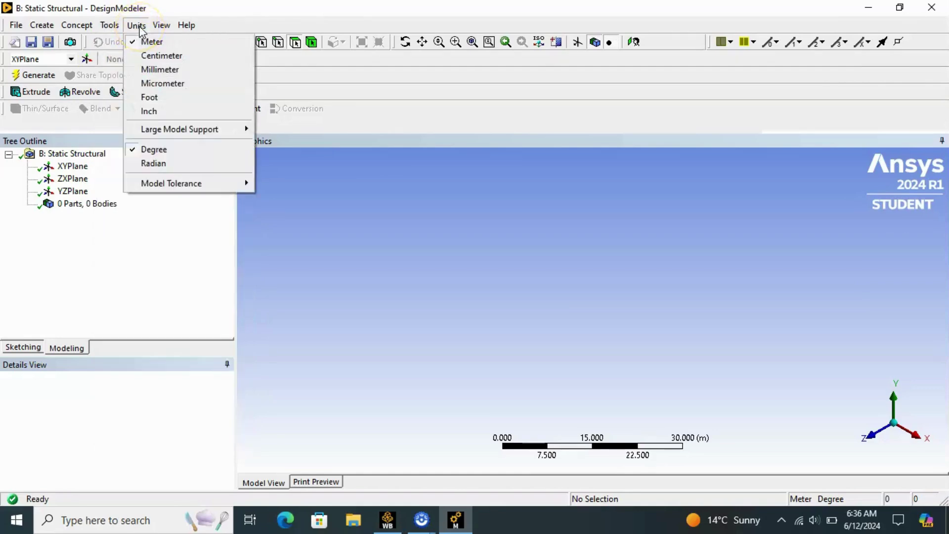
{"action": "left_click", "coordinate": [159, 45]}
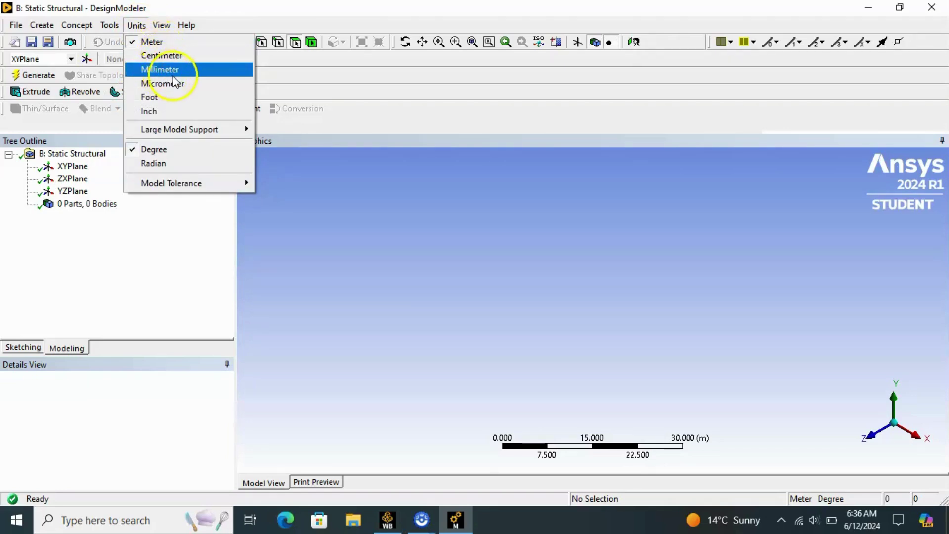
{"action": "left_click", "coordinate": [168, 70]}
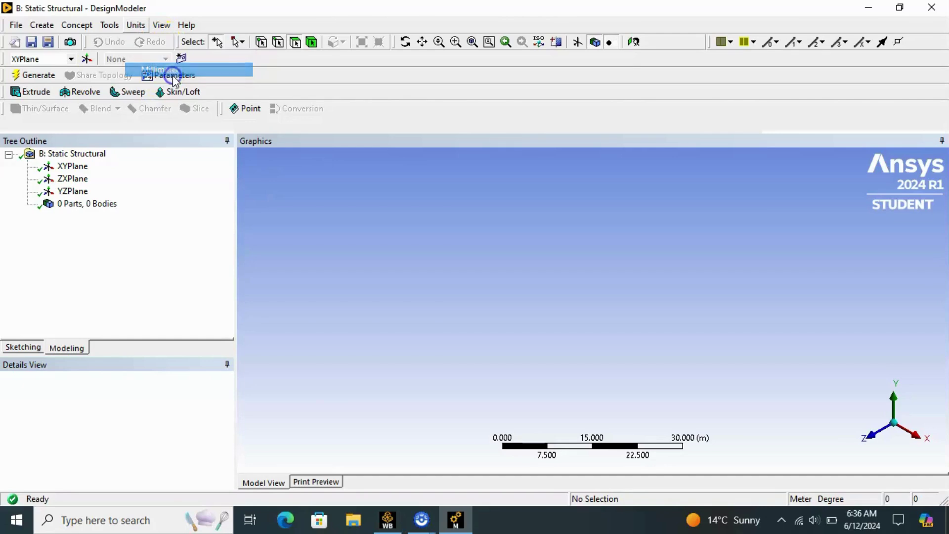
{"action": "left_click", "coordinate": [138, 26]}
{"action": "left_click", "coordinate": [161, 26]}
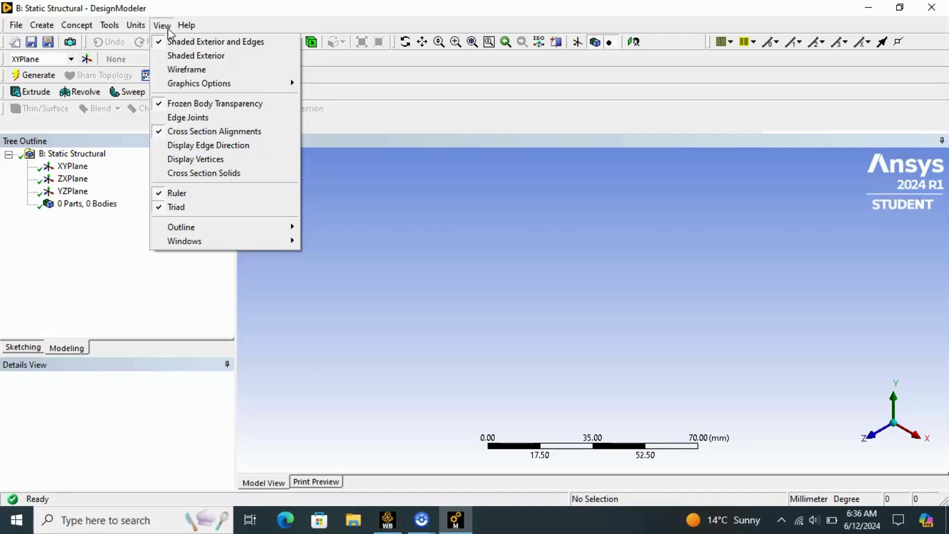
{"action": "left_click", "coordinate": [187, 25]}
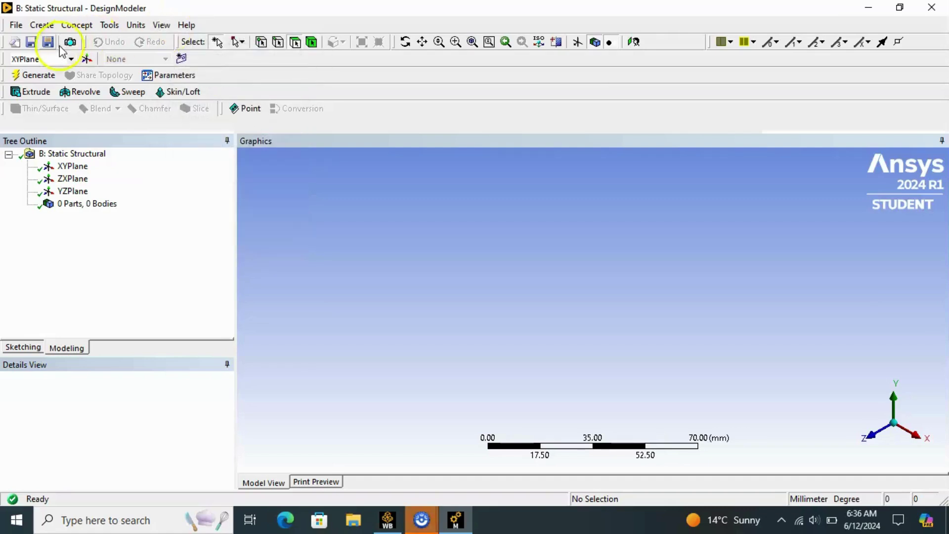
{"action": "left_click", "coordinate": [357, 194]}
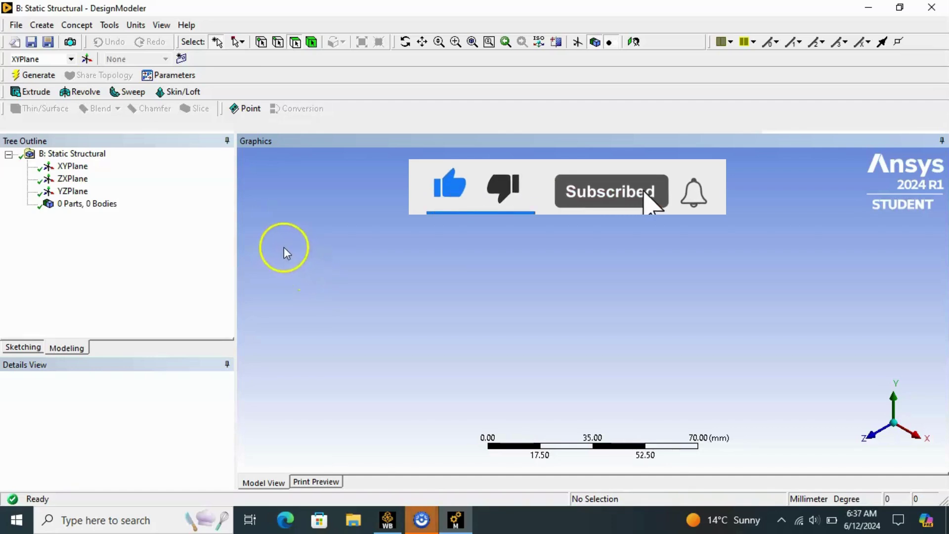
{"action": "left_click_drag", "start_coordinate": [284, 247], "coordinate": [235, 223]}
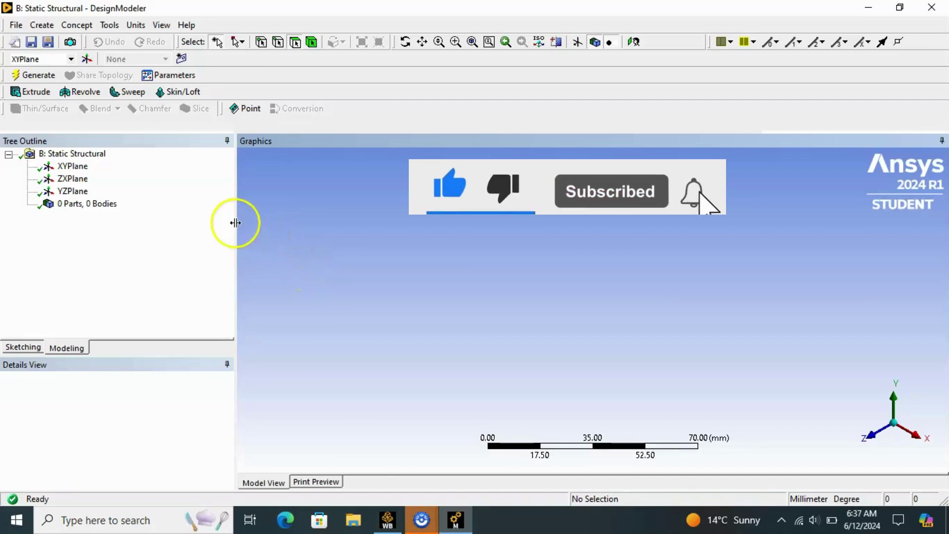
Step: Create a new sketch on the XY plane and orient the view to face that plane
{"action": "left_click", "coordinate": [179, 63]}
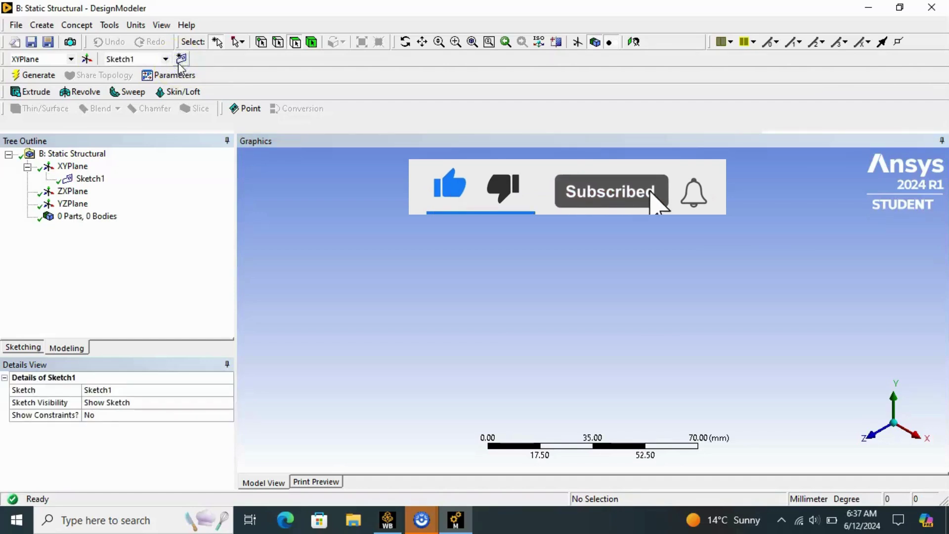
{"action": "left_click", "coordinate": [74, 167]}
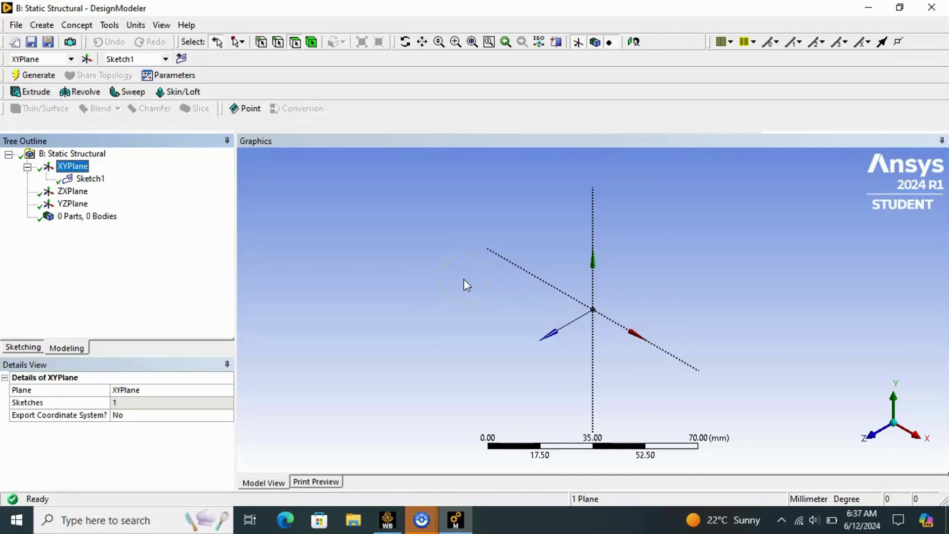
{"action": "left_click", "coordinate": [635, 43]}
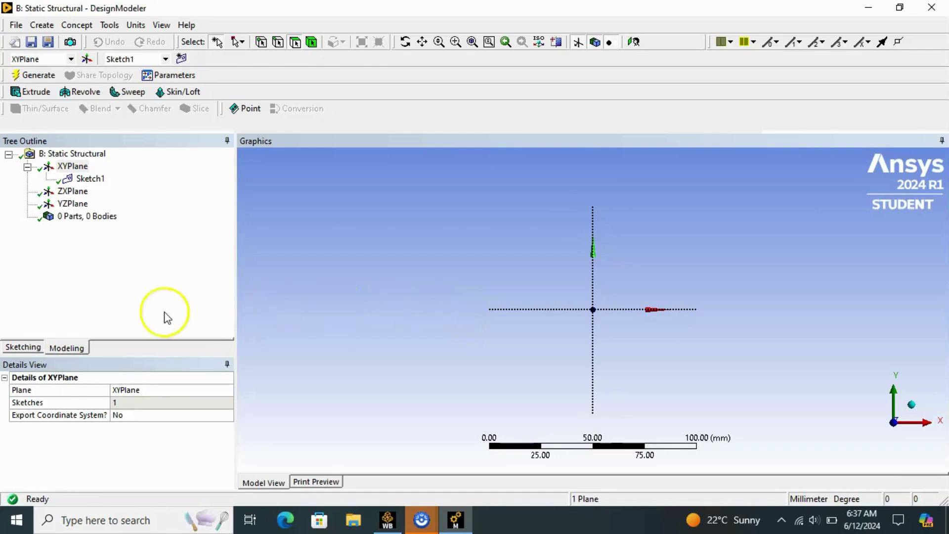
Step: Examine the sketching tools available for drawing, modifying, dimensioning, constraining and grid settings
{"action": "left_click", "coordinate": [16, 348]}
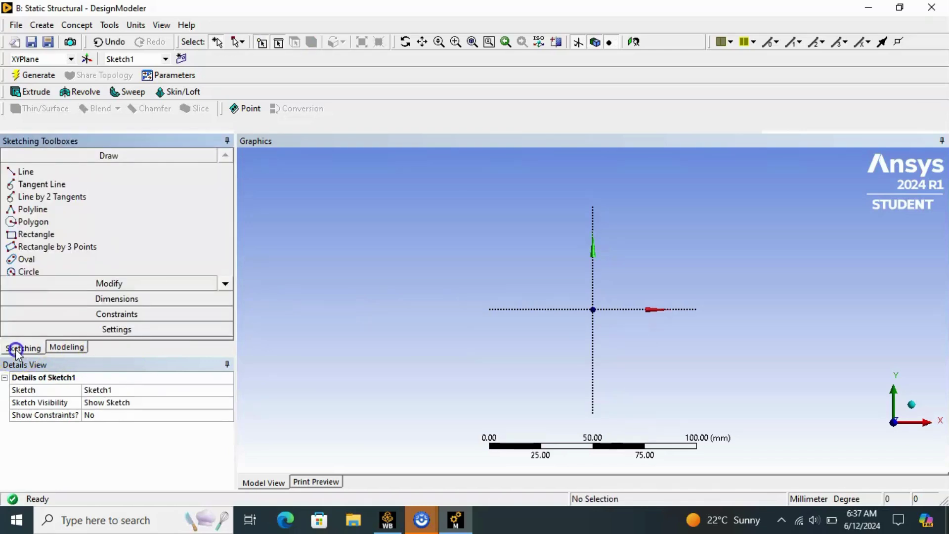
{"action": "left_click", "coordinate": [66, 348]}
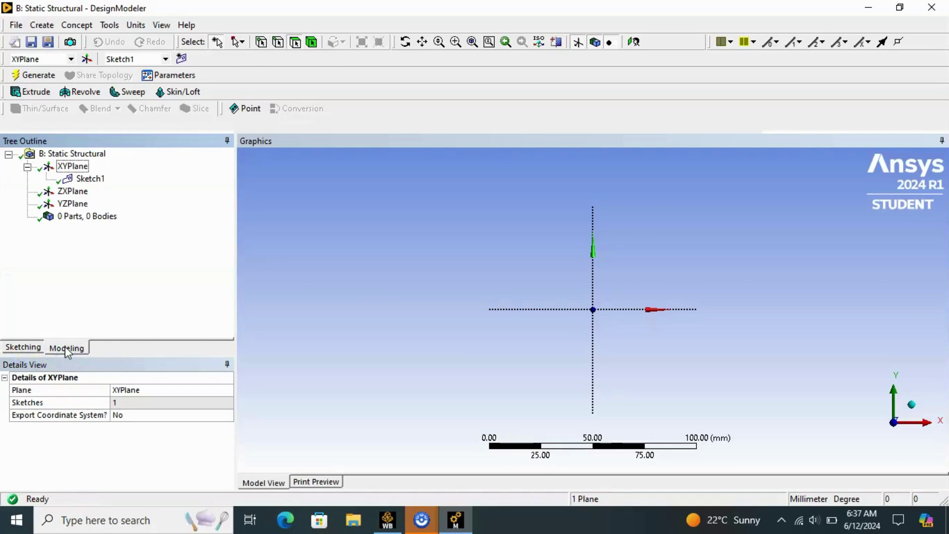
{"action": "left_click", "coordinate": [33, 352]}
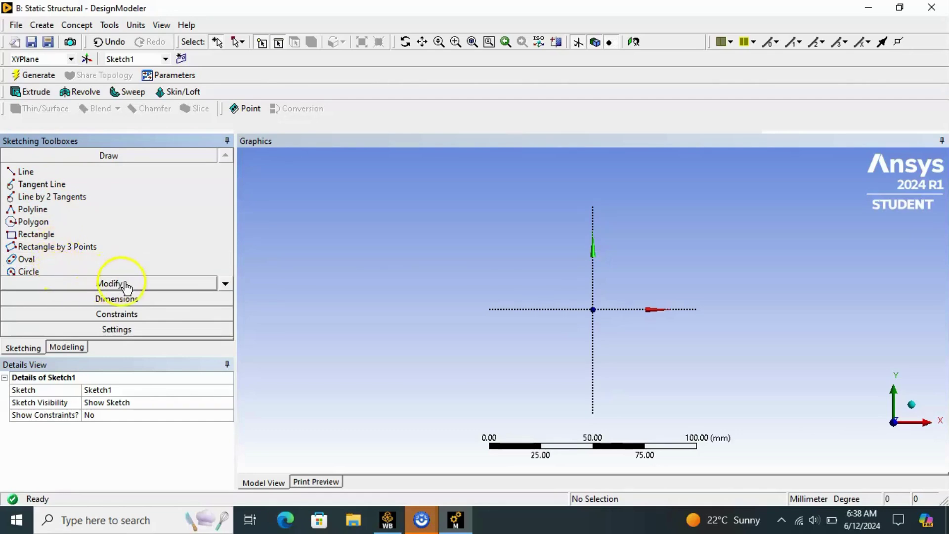
{"action": "left_click", "coordinate": [197, 283]}
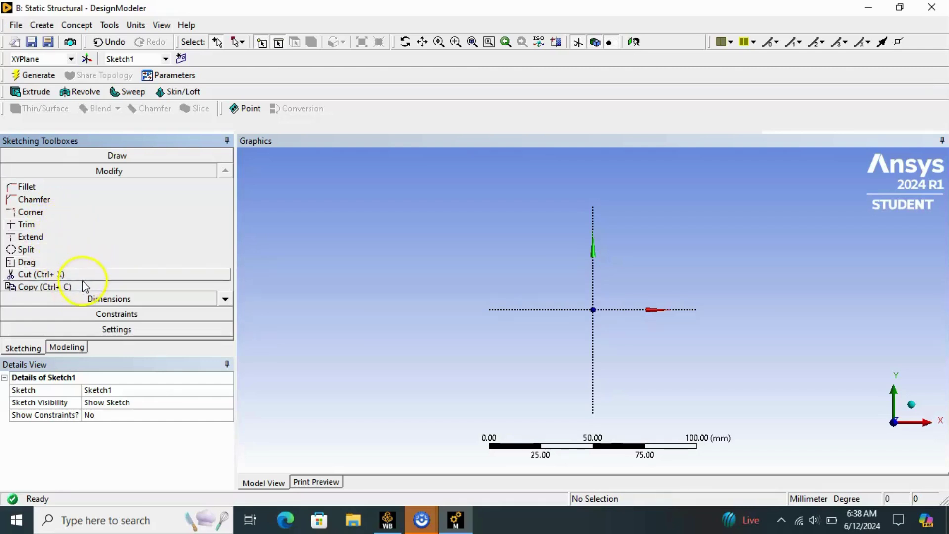
{"action": "left_click", "coordinate": [122, 298]}
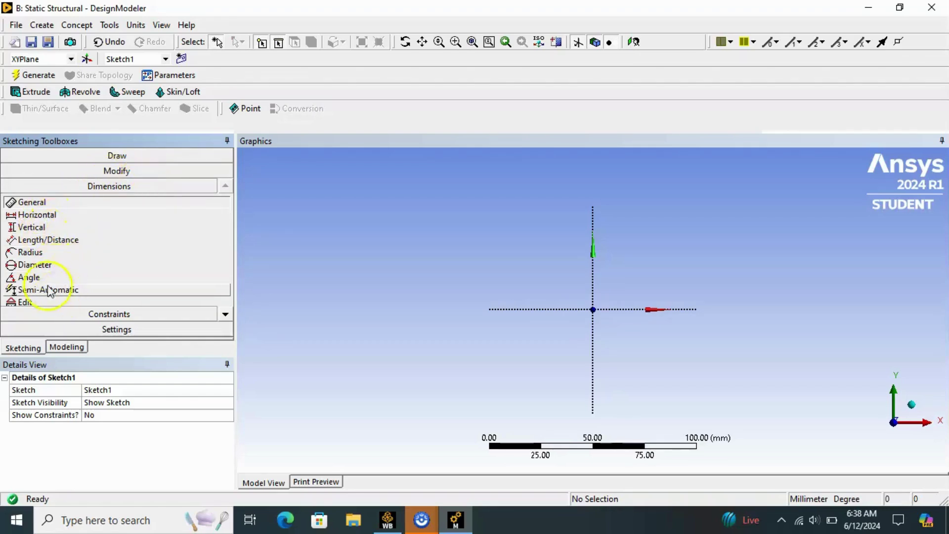
{"action": "left_click", "coordinate": [107, 319]}
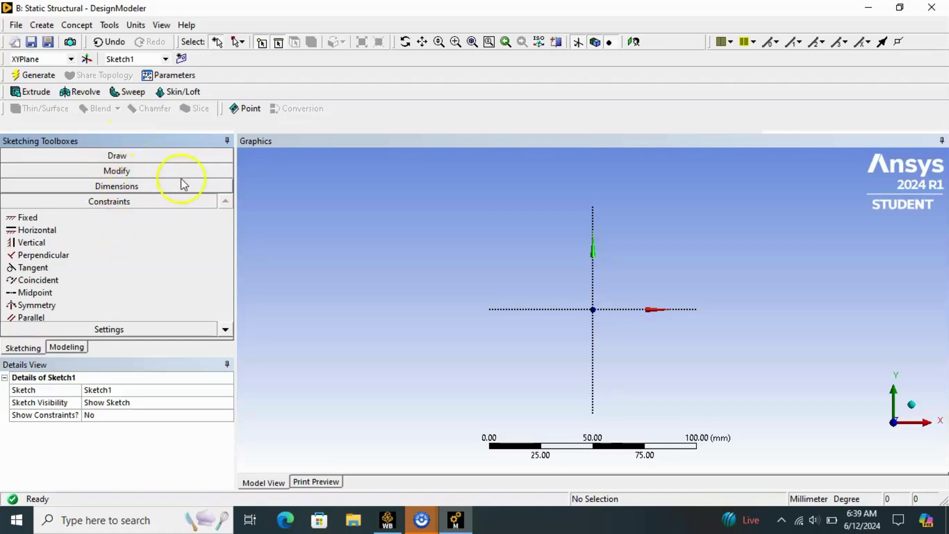
{"action": "left_click", "coordinate": [155, 330]}
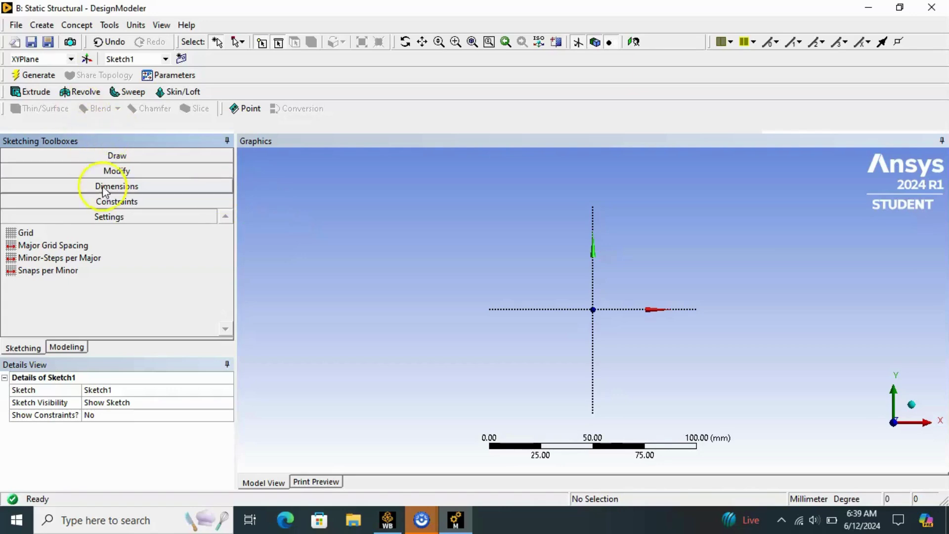
{"action": "left_click", "coordinate": [104, 156]}
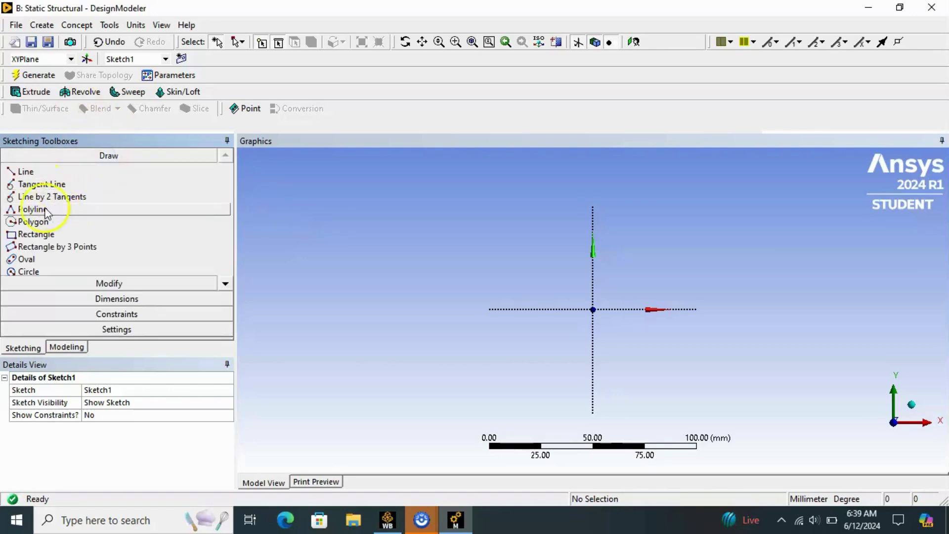
Step: Sketch a long horizontal rectangle about 19 mm high above the X axis, extending across both sides of the Y axis
{"action": "left_click", "coordinate": [49, 235]}
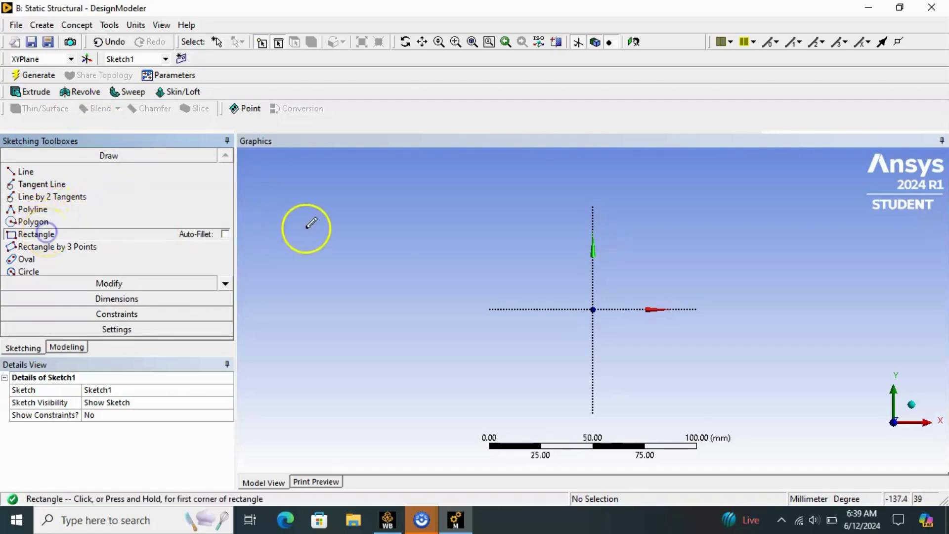
{"action": "left_click", "coordinate": [404, 241]}
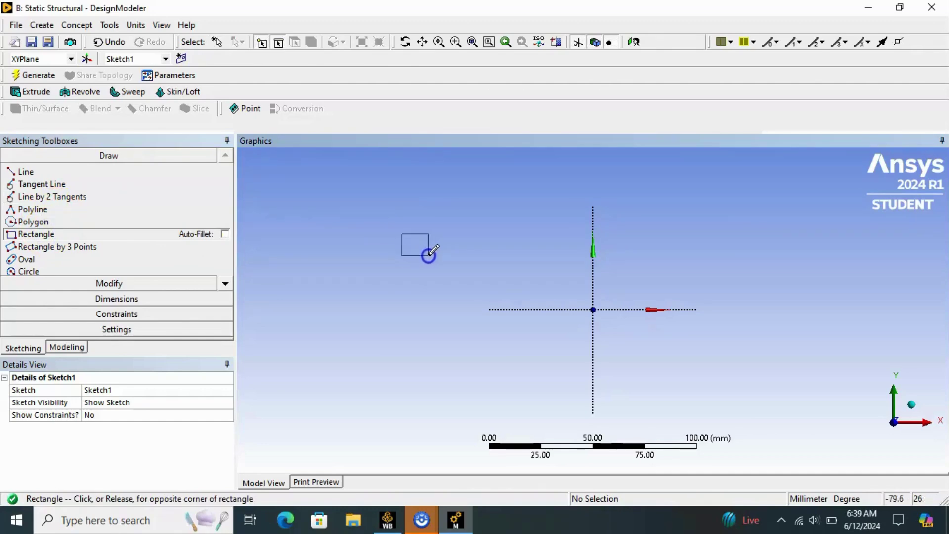
{"action": "left_click", "coordinate": [586, 256]}
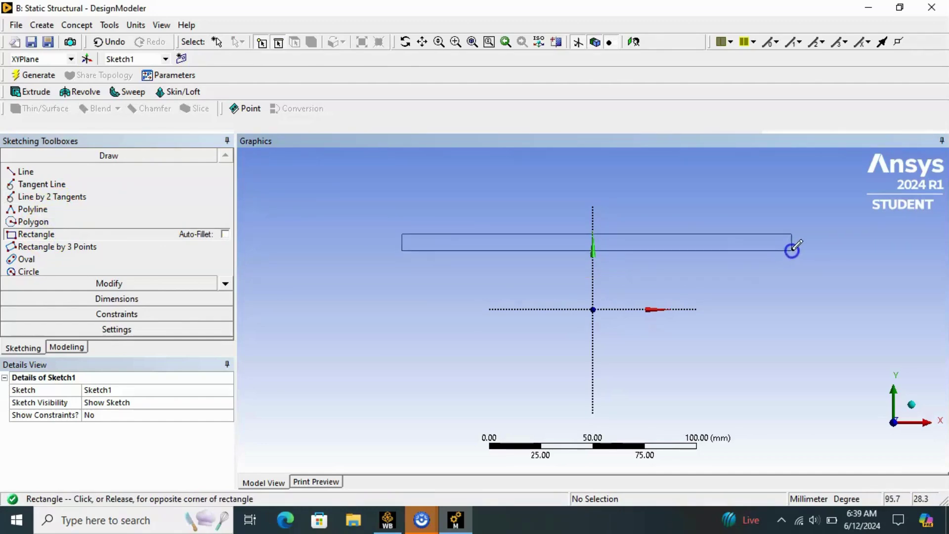
{"action": "left_click", "coordinate": [843, 272]}
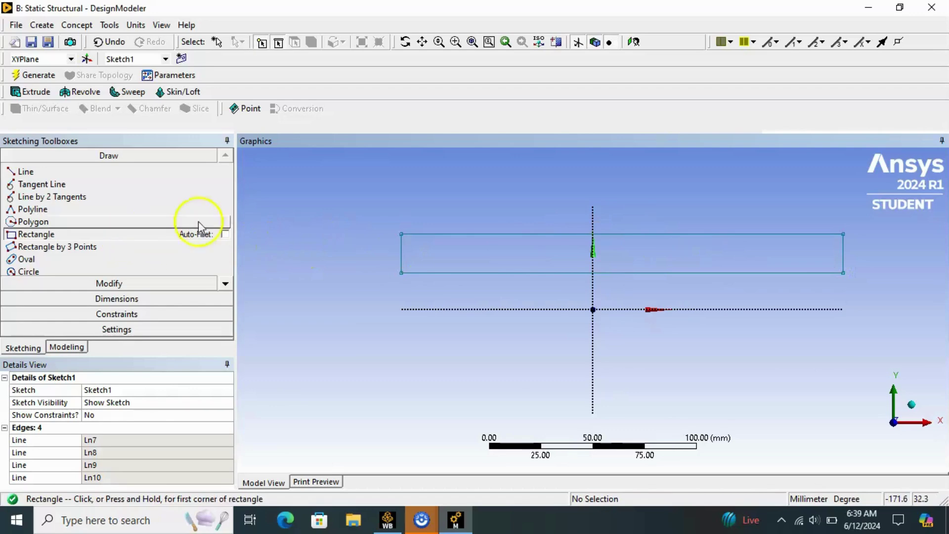
Step: Sketch a small notch rectangle hanging down from the long rectangle's top edge and straddling the Y axis
{"action": "scroll", "coordinate": [561, 228], "scroll_direction": "down", "scroll_amount": 2}
{"action": "scroll", "coordinate": [562, 228], "scroll_direction": "up", "scroll_amount": 3}
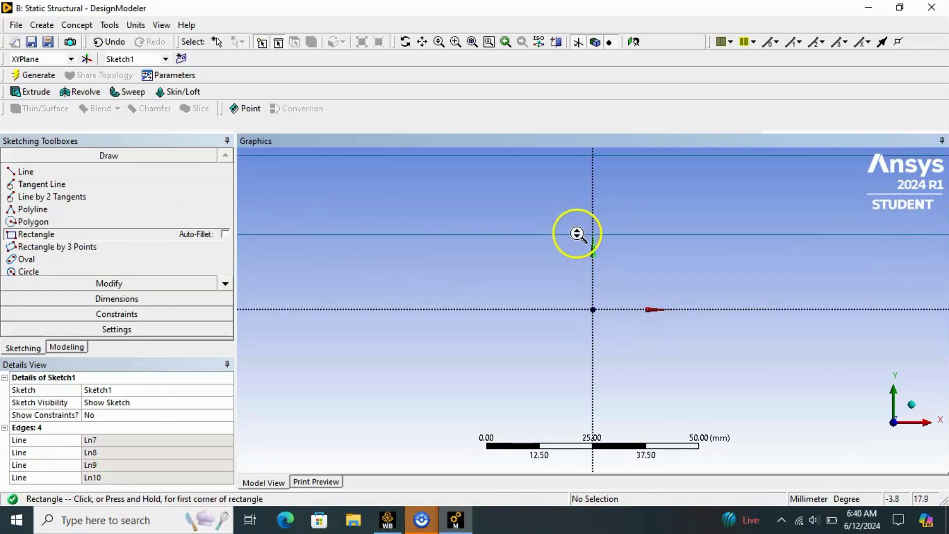
{"action": "mouse_move", "coordinate": [593, 212]}
{"action": "middle_mouse_down", "text": "ctrl"}
{"action": "mouse_move", "coordinate": [605, 230]}
{"action": "mouse_move", "coordinate": [604, 295]}
{"action": "middle_mouse_up", "text": "ctrl"}
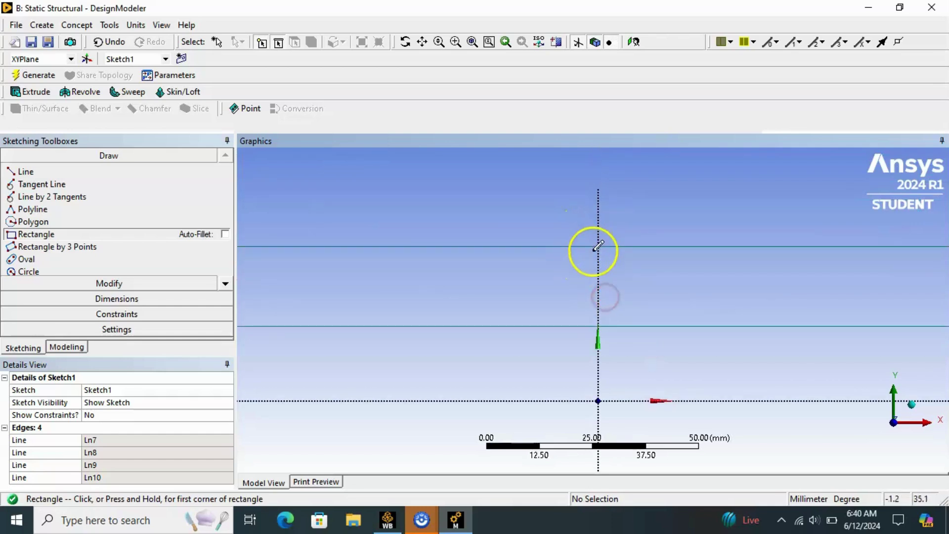
{"action": "left_click", "coordinate": [589, 246]}
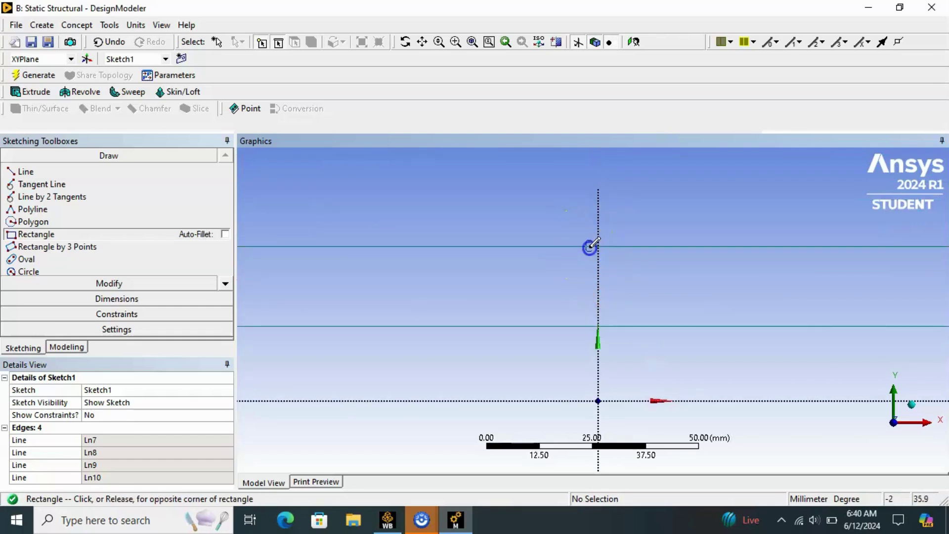
{"action": "left_click", "coordinate": [610, 276]}
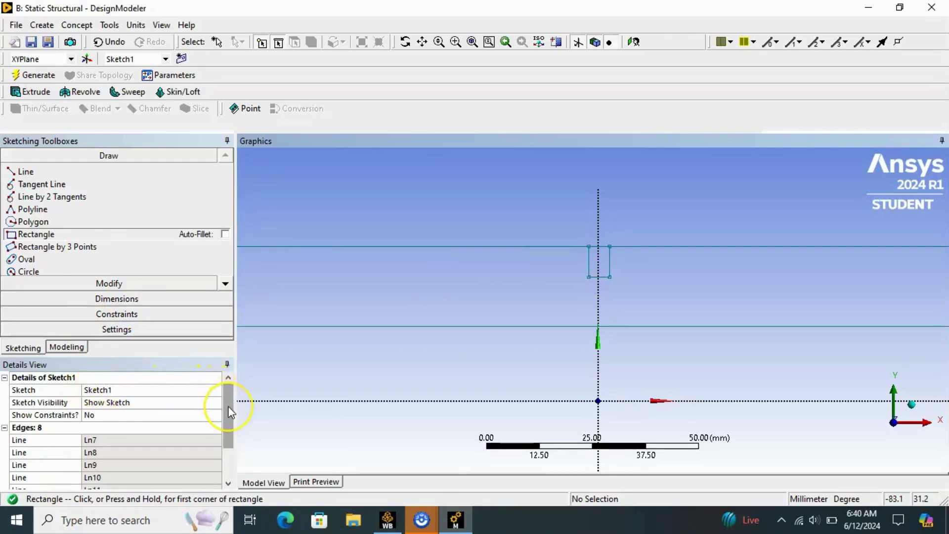
{"action": "mouse_move", "coordinate": [229, 411]}
{"action": "left_mouse_down"}
{"action": "mouse_move", "coordinate": [232, 428]}
{"action": "mouse_move", "coordinate": [228, 406]}
{"action": "left_mouse_up"}
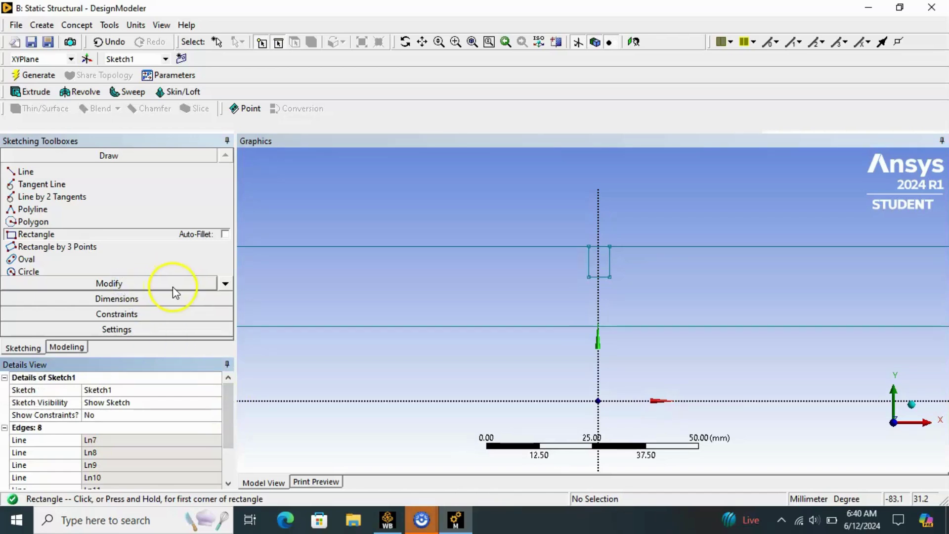
Step: Trim away the top edge segments between the notch's two vertical sides to open the notch
{"action": "left_click", "coordinate": [143, 284]}
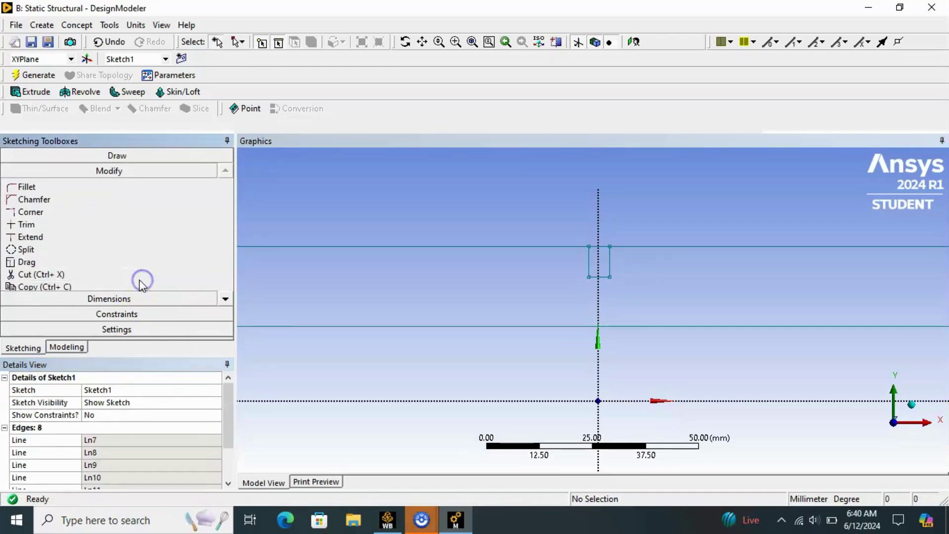
{"action": "left_click", "coordinate": [22, 224]}
{"action": "scroll", "coordinate": [595, 233], "scroll_direction": "up", "scroll_amount": 5}
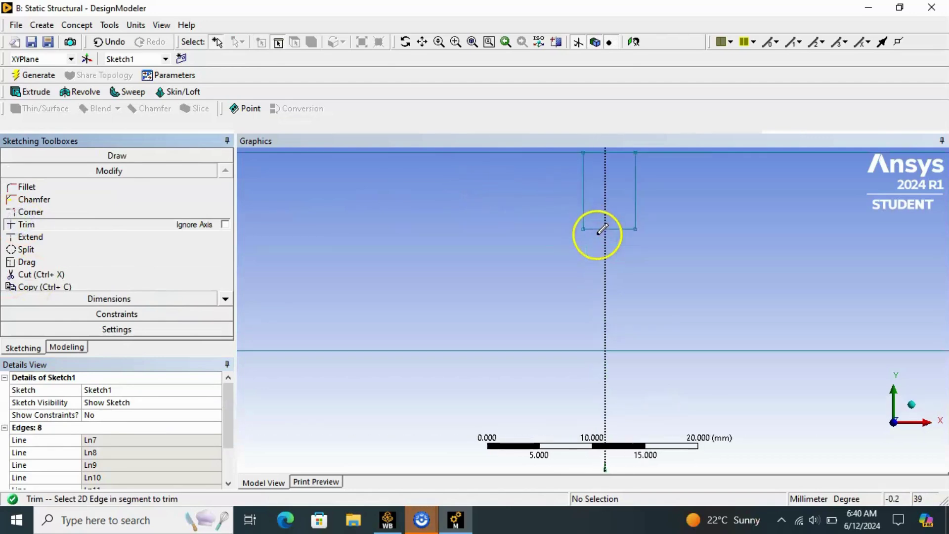
{"action": "scroll", "coordinate": [587, 177], "scroll_direction": "down", "scroll_amount": 1}
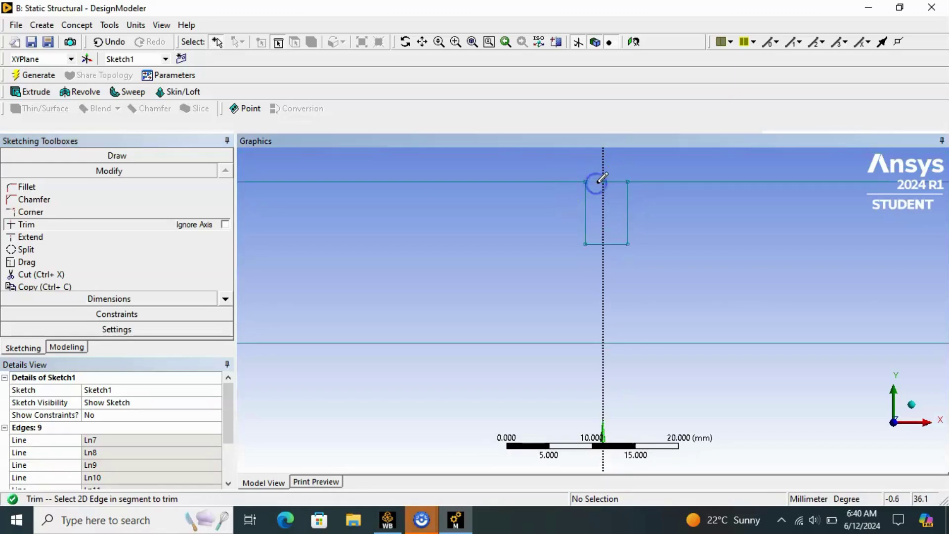
{"action": "left_click", "coordinate": [613, 182]}
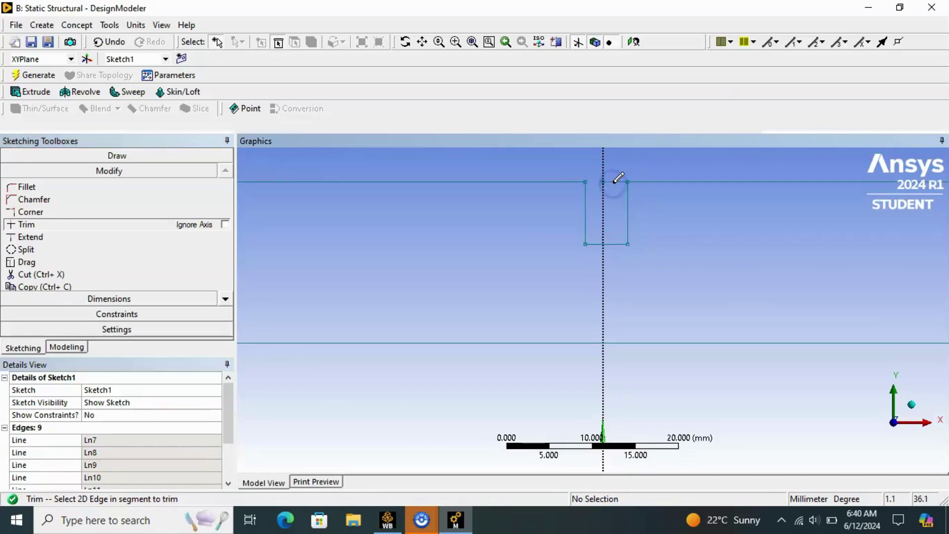
{"action": "left_click", "coordinate": [614, 181]}
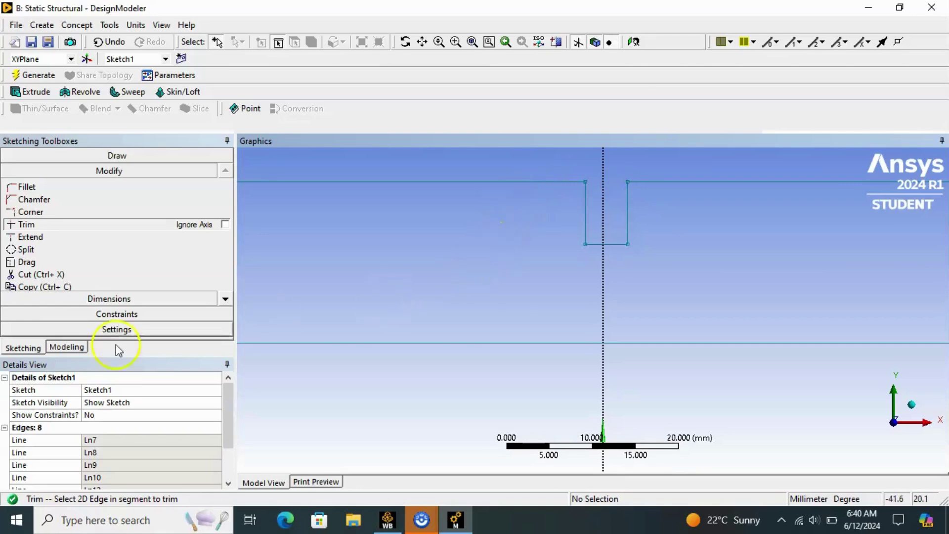
Step: Apply a symmetry constraint about the Y axis to the long rectangle's two outer vertical edges
{"action": "left_click", "coordinate": [117, 301]}
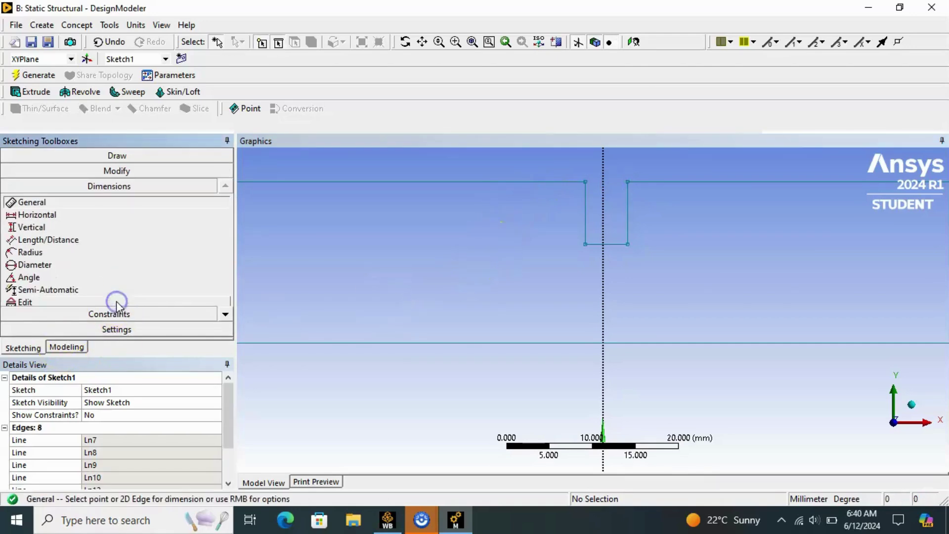
{"action": "left_click", "coordinate": [121, 312]}
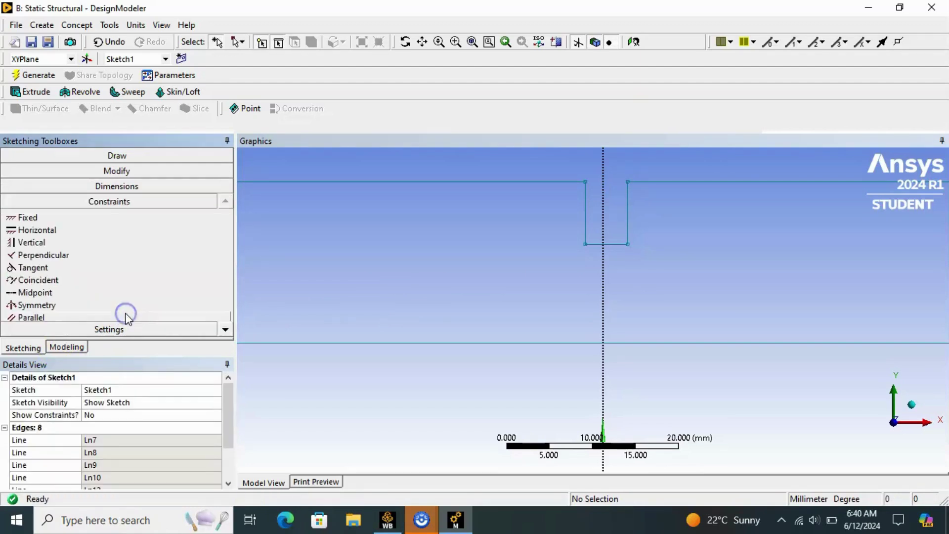
{"action": "left_click", "coordinate": [37, 305]}
{"action": "scroll", "coordinate": [312, 292], "scroll_direction": "down", "scroll_amount": 4}
{"action": "scroll", "coordinate": [311, 292], "scroll_direction": "down", "scroll_amount": 3}
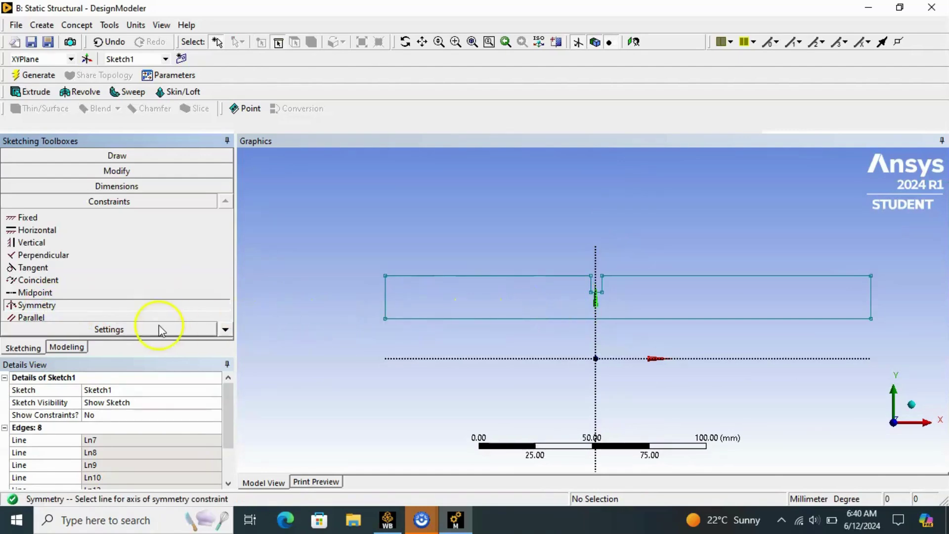
{"action": "left_click", "coordinate": [595, 310]}
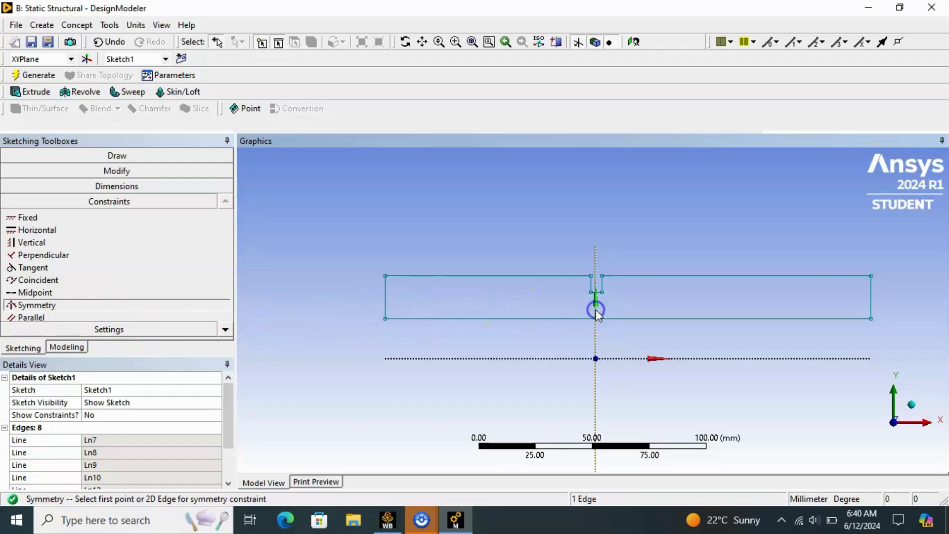
{"action": "left_click", "coordinate": [384, 304]}
{"action": "left_click", "coordinate": [873, 293]}
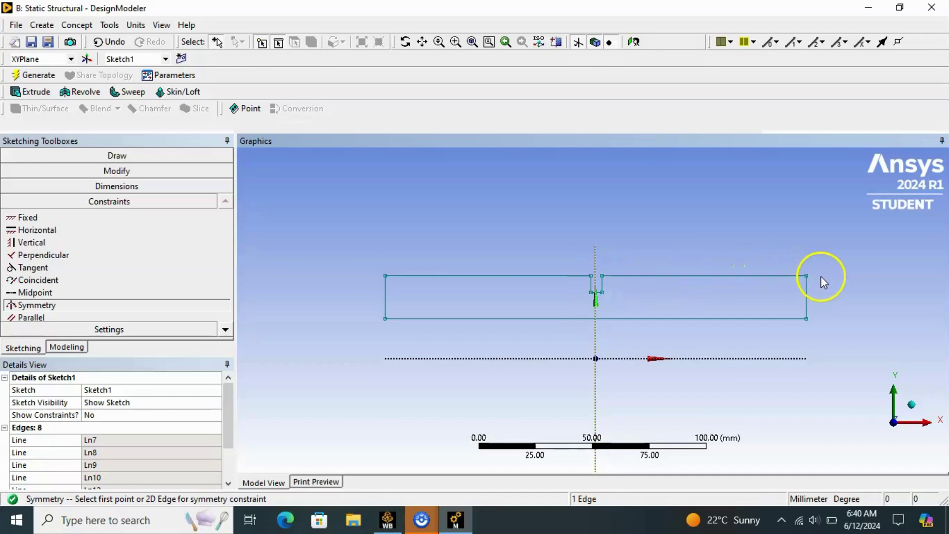
Step: Make the notch's two vertical sides symmetric about the Y axis
{"action": "scroll", "coordinate": [593, 309], "scroll_direction": "down", "scroll_amount": 2}
{"action": "scroll", "coordinate": [598, 305], "scroll_direction": "up", "scroll_amount": 5}
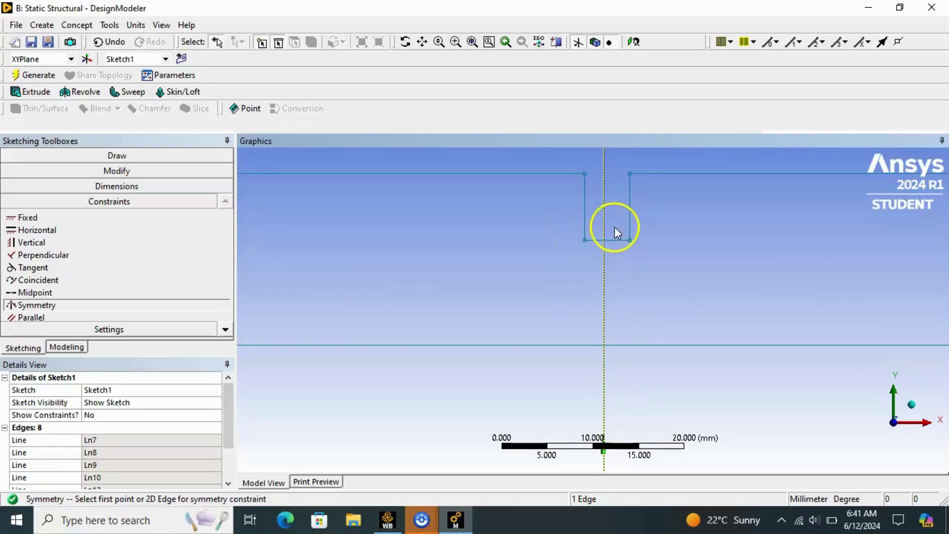
{"action": "left_click", "coordinate": [604, 226]}
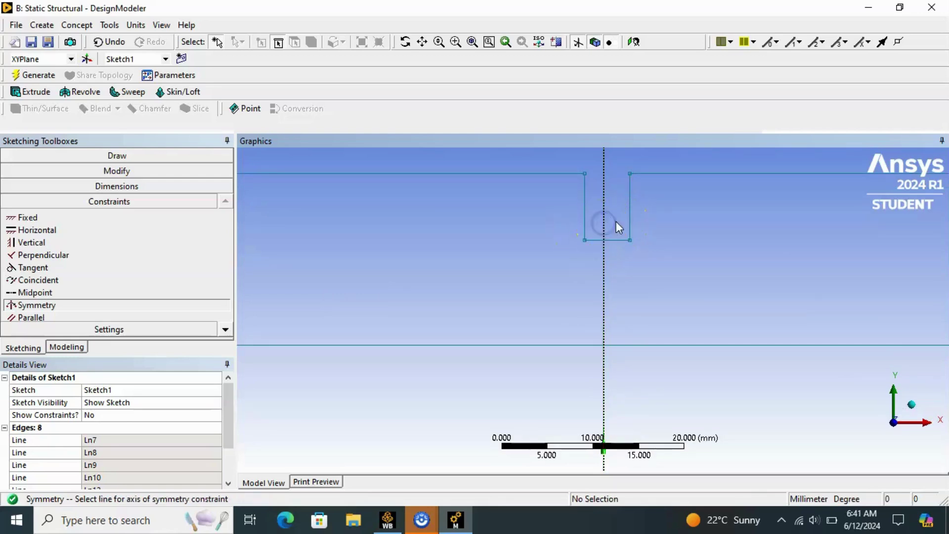
{"action": "left_click", "coordinate": [603, 226]}
{"action": "left_click", "coordinate": [631, 222]}
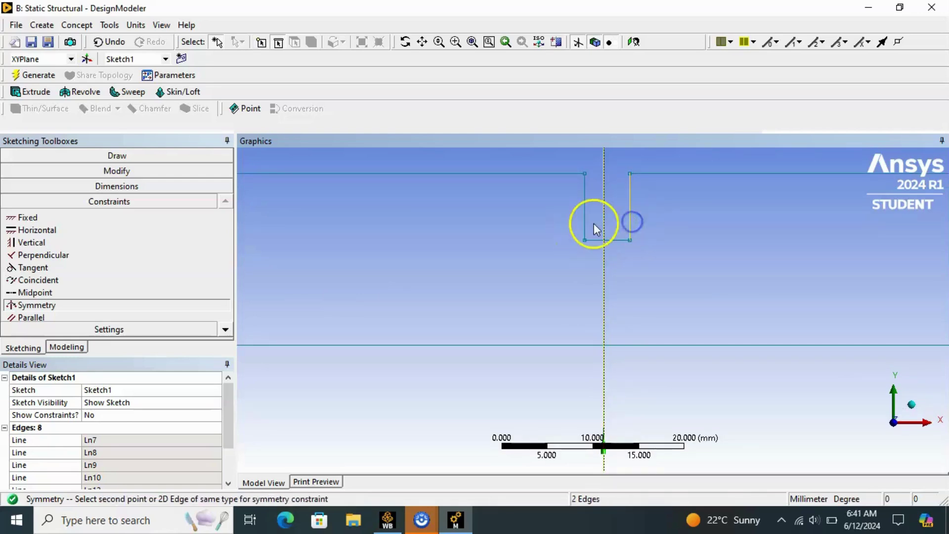
{"action": "left_click", "coordinate": [586, 226]}
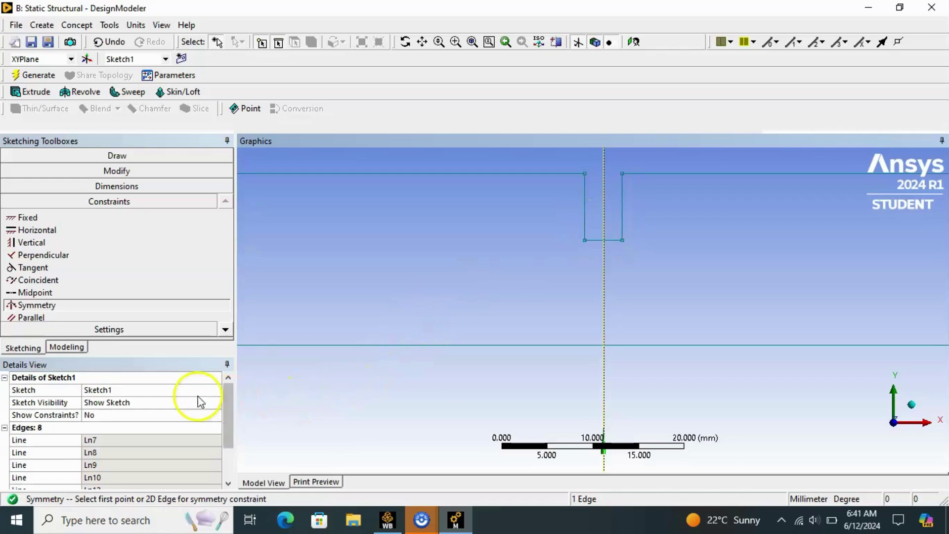
Step: Add a general dimension to the profile's left vertical edge, placed just outside the shape
{"action": "scroll", "coordinate": [409, 360], "scroll_direction": "down", "scroll_amount": 4}
{"action": "scroll", "coordinate": [418, 357], "scroll_direction": "down", "scroll_amount": 2}
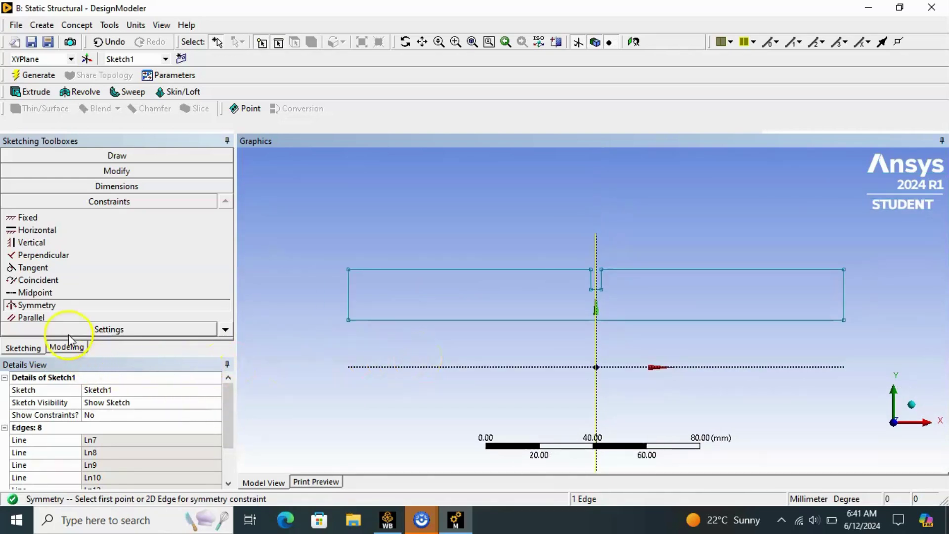
{"action": "left_click", "coordinate": [111, 190]}
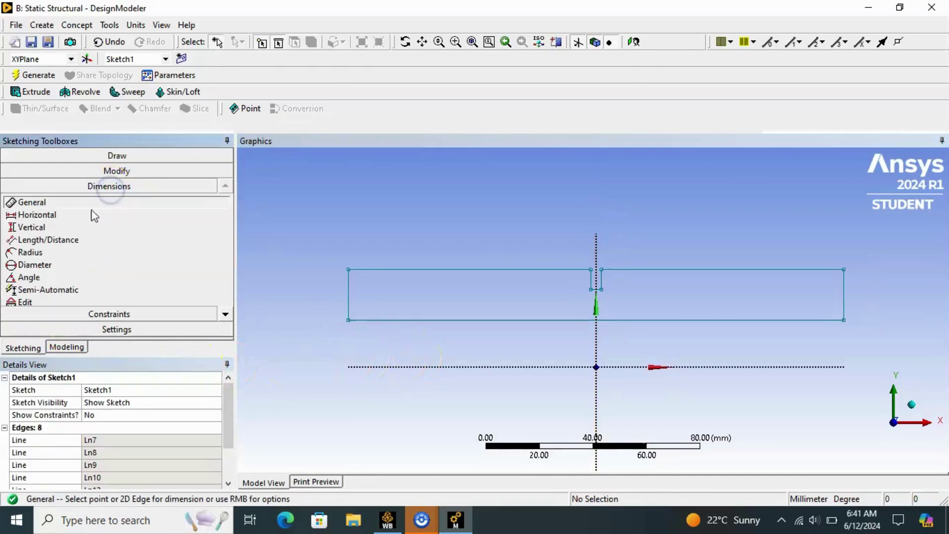
{"action": "left_click", "coordinate": [63, 204]}
{"action": "scroll", "coordinate": [334, 299], "scroll_direction": "down", "scroll_amount": 1}
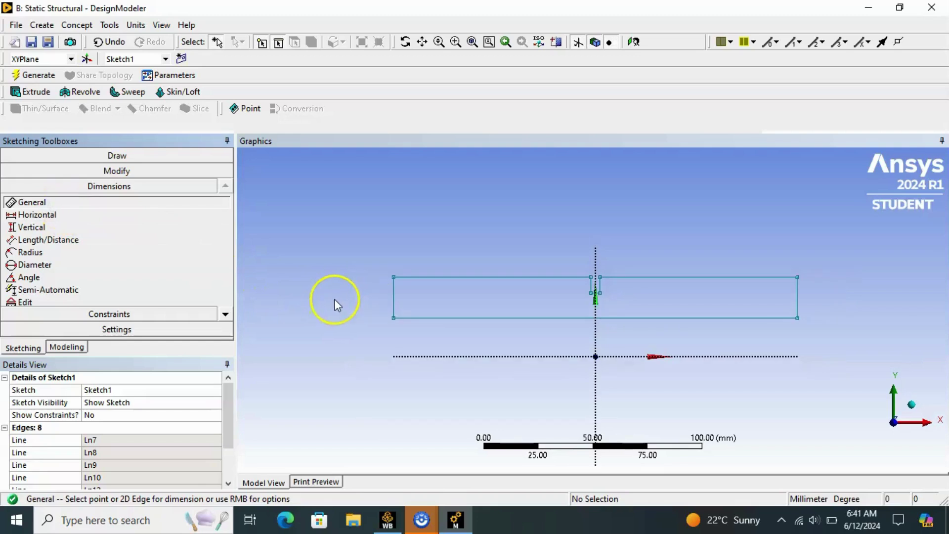
{"action": "scroll", "coordinate": [401, 297], "scroll_direction": "up", "scroll_amount": 3}
{"action": "scroll", "coordinate": [346, 298], "scroll_direction": "down", "scroll_amount": 1}
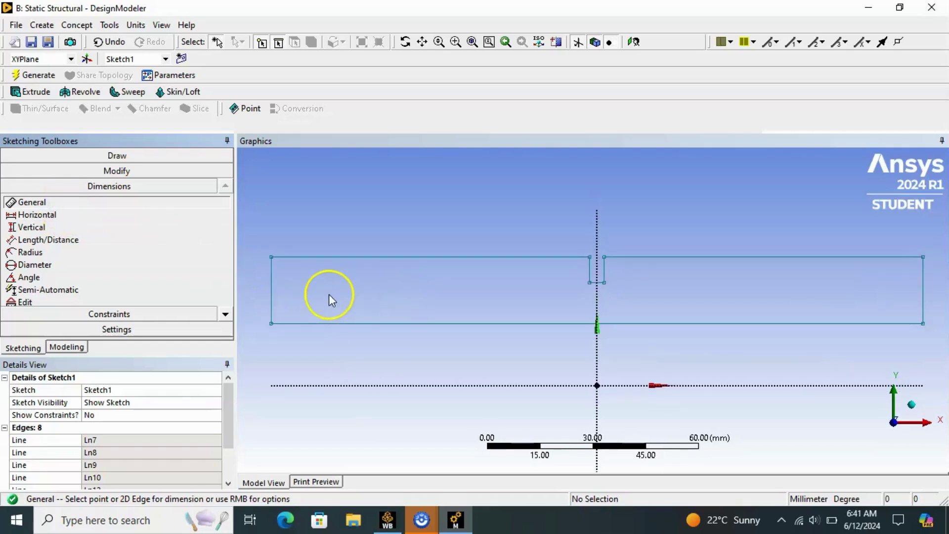
{"action": "left_click", "coordinate": [271, 294]}
{"action": "left_click", "coordinate": [253, 295]}
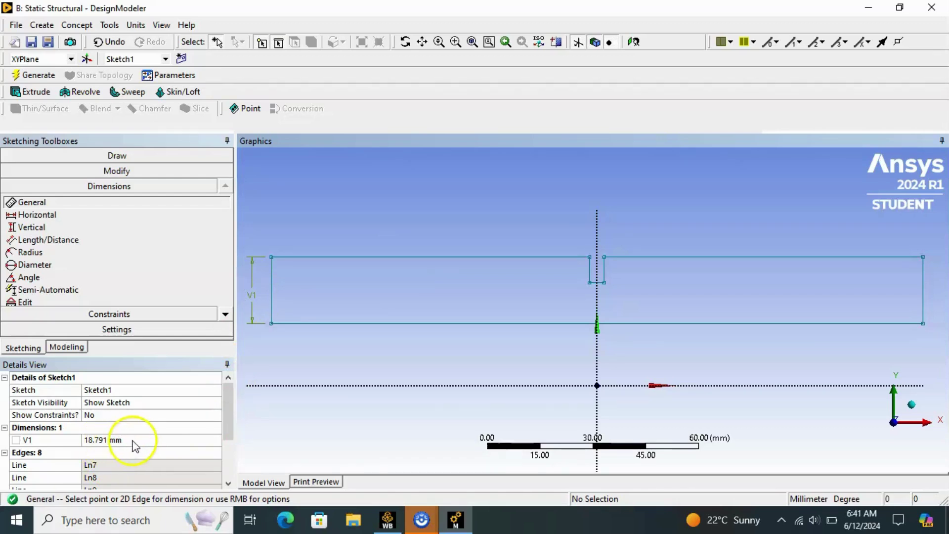
Step: Dimension the top edge left of the notch above the profile and the full bottom edge below it
{"action": "left_click", "coordinate": [424, 259]}
{"action": "left_click", "coordinate": [422, 233]}
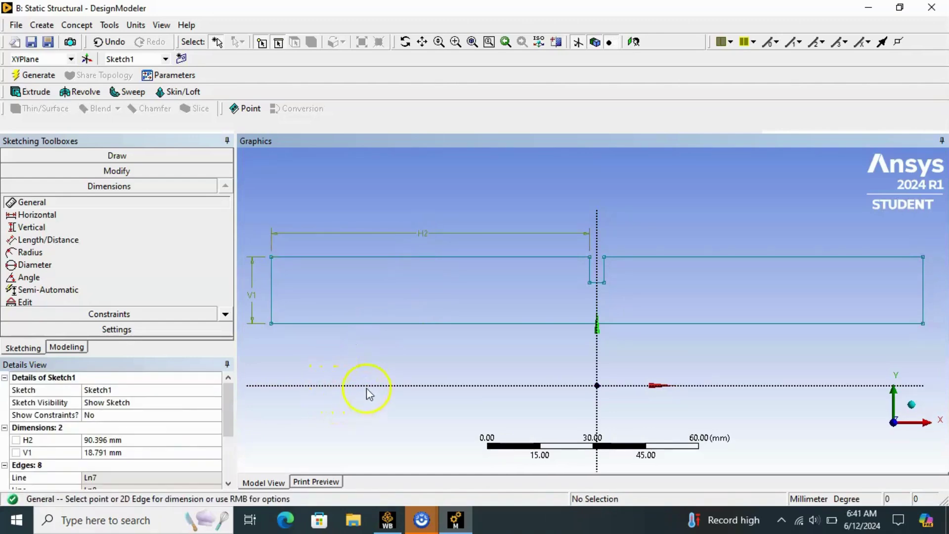
{"action": "left_click", "coordinate": [410, 326]}
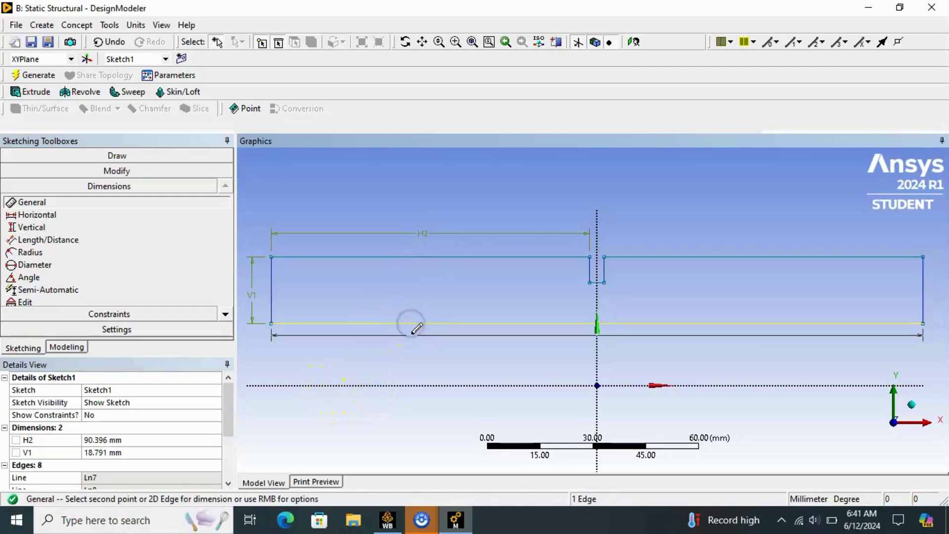
{"action": "left_click", "coordinate": [414, 341]}
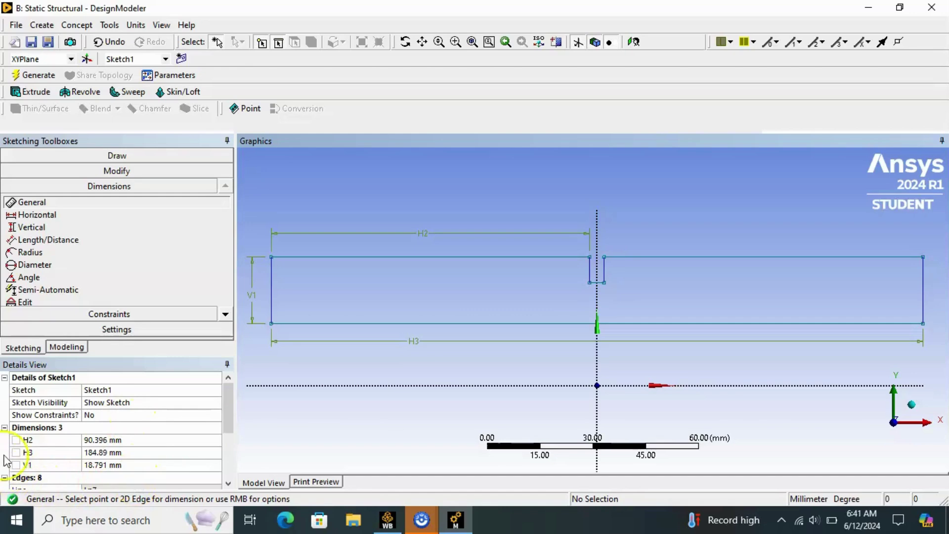
Step: Highlight all of the sketch's dimensions together and review them on the profile
{"action": "left_click", "coordinate": [74, 428]}
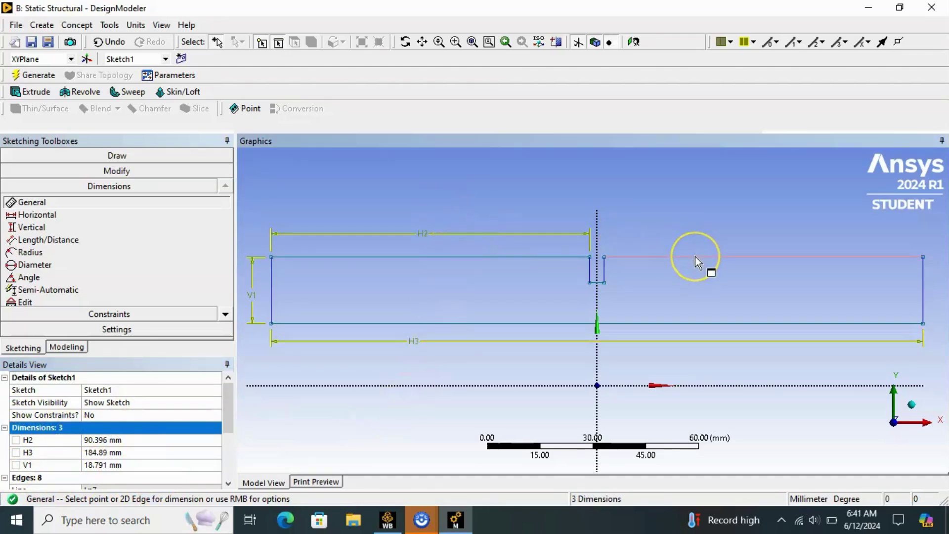
{"action": "left_click", "coordinate": [399, 278]}
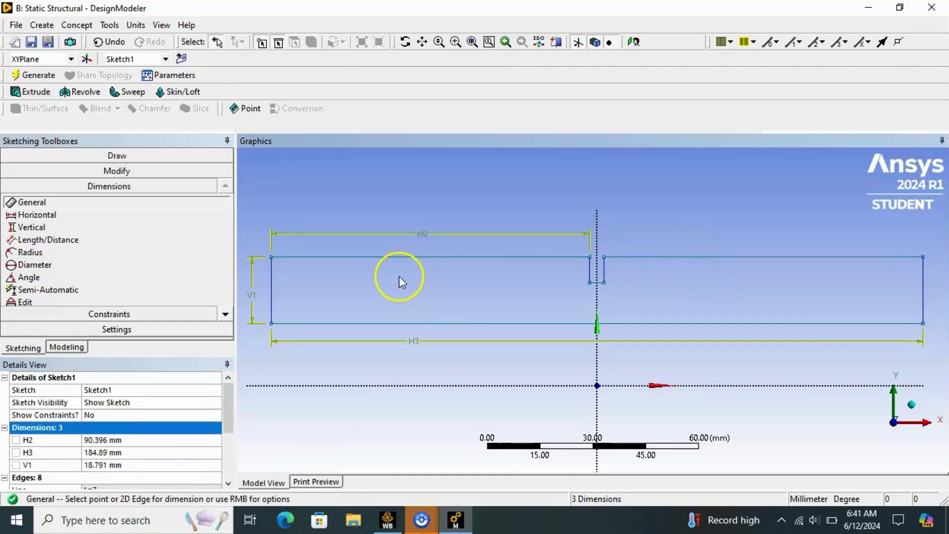
{"action": "left_click", "coordinate": [677, 254]}
{"action": "scroll", "coordinate": [663, 248], "scroll_direction": "down", "scroll_amount": 1}
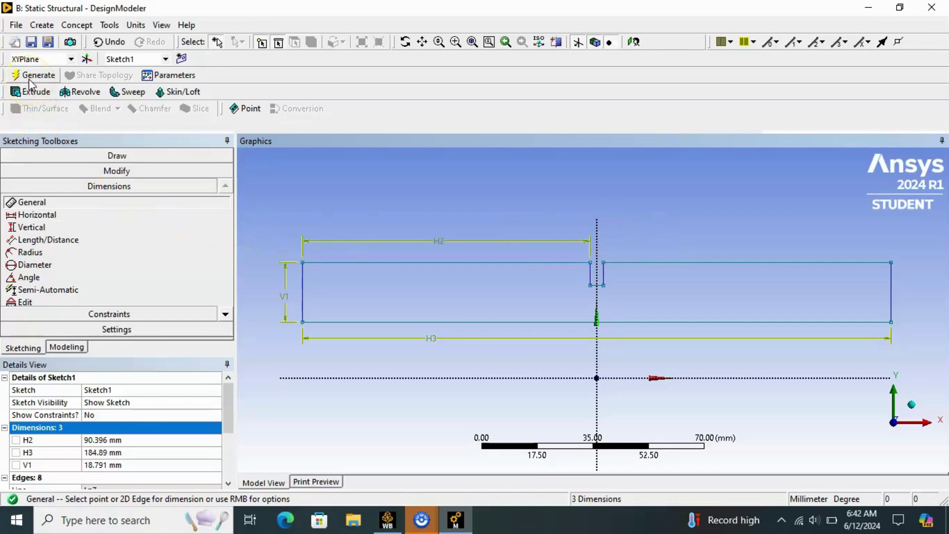
Step: Generate a surface from the sketch, using all eight edges of the notched profile as base objects with the Add Material operation
{"action": "left_click", "coordinate": [88, 28]}
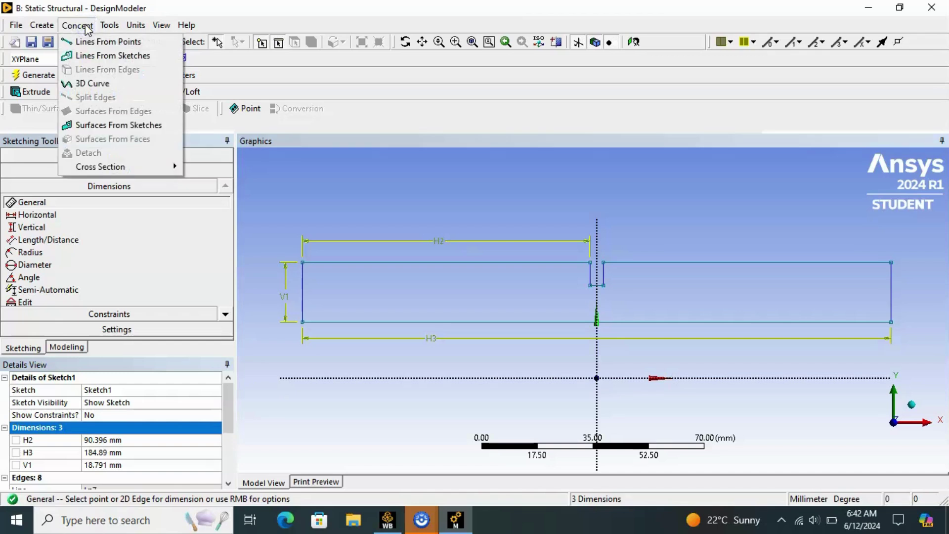
{"action": "left_click", "coordinate": [102, 127]}
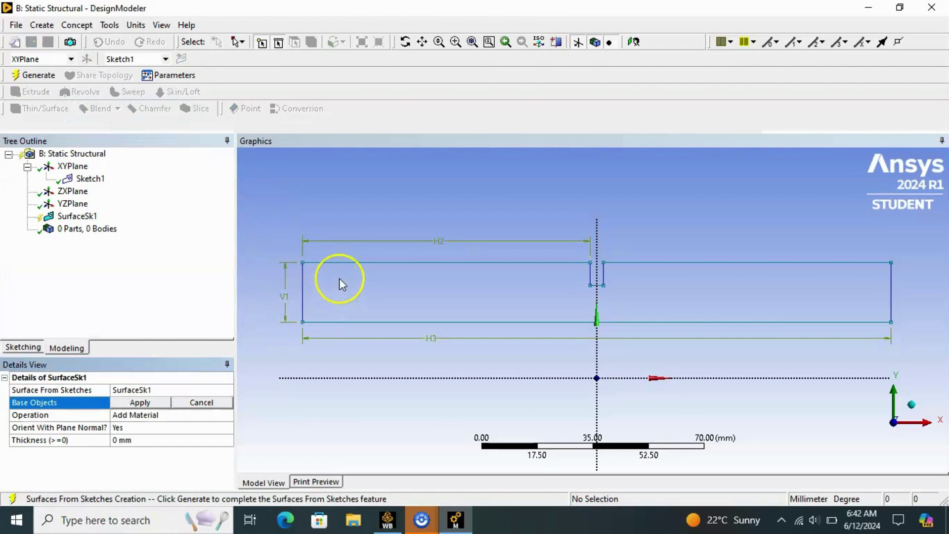
{"action": "left_click", "coordinate": [340, 264]}
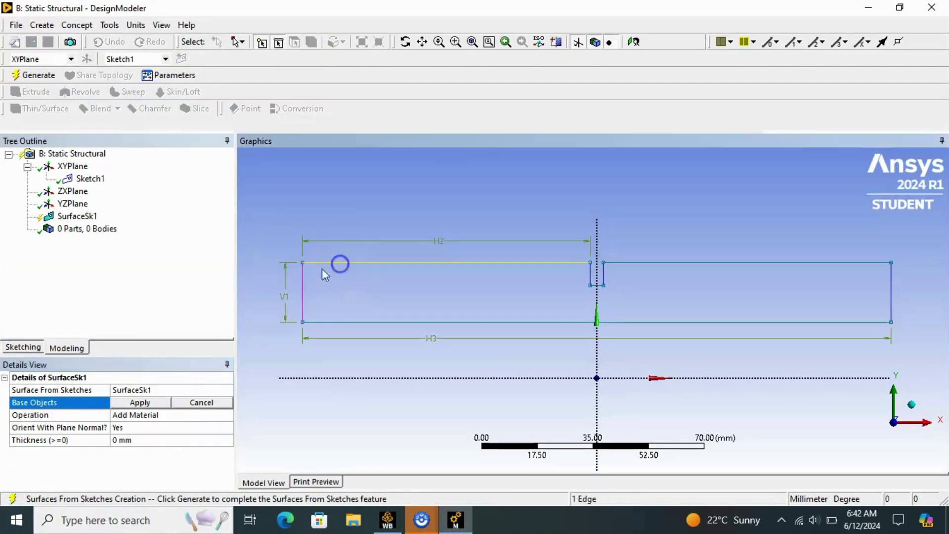
{"action": "left_click", "coordinate": [303, 292], "text": "ctrl"}
{"action": "left_click", "coordinate": [340, 322], "text": "ctrl"}
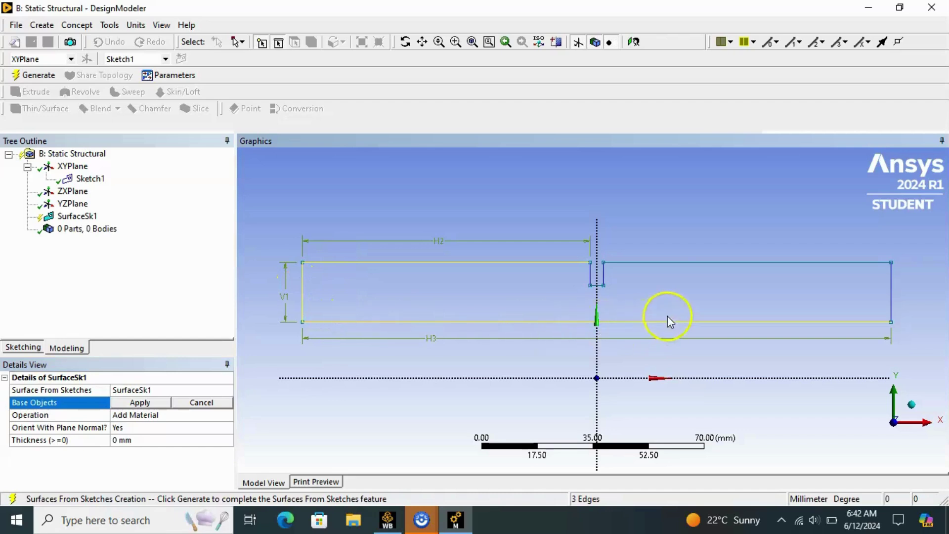
{"action": "left_click", "coordinate": [656, 265], "text": "ctrl"}
{"action": "left_click", "coordinate": [604, 278], "text": "ctrl"}
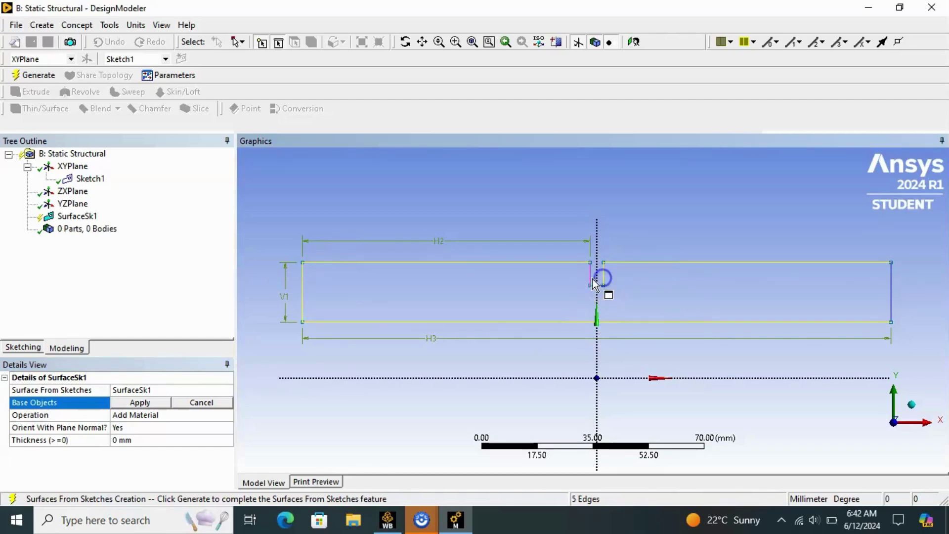
{"action": "left_click", "coordinate": [592, 279], "text": "ctrl"}
{"action": "left_click", "coordinate": [597, 286], "text": "ctrl"}
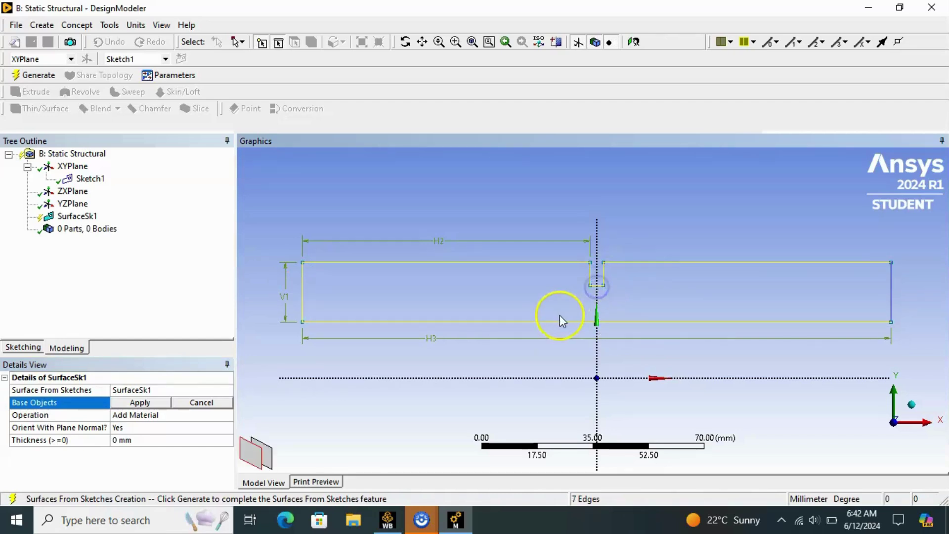
{"action": "left_click", "coordinate": [889, 278], "text": "ctrl"}
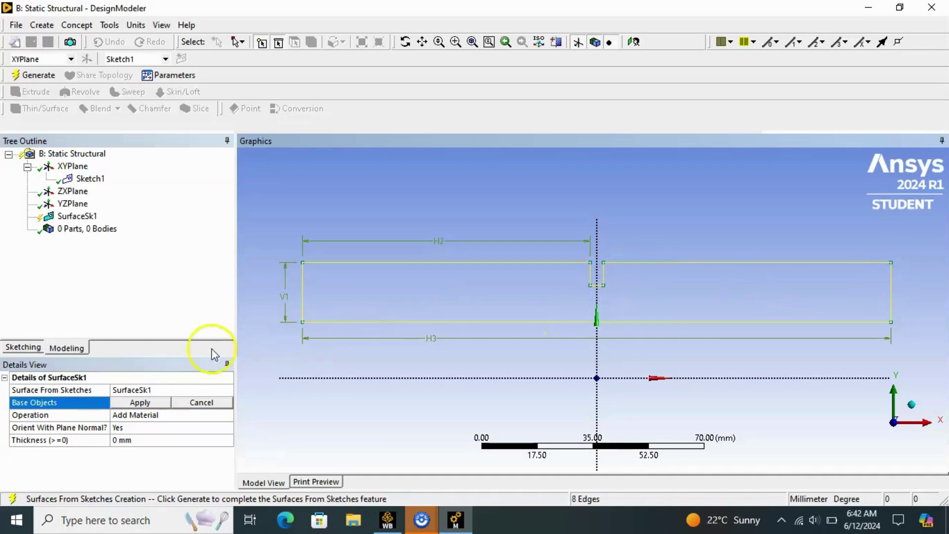
{"action": "left_click", "coordinate": [165, 403]}
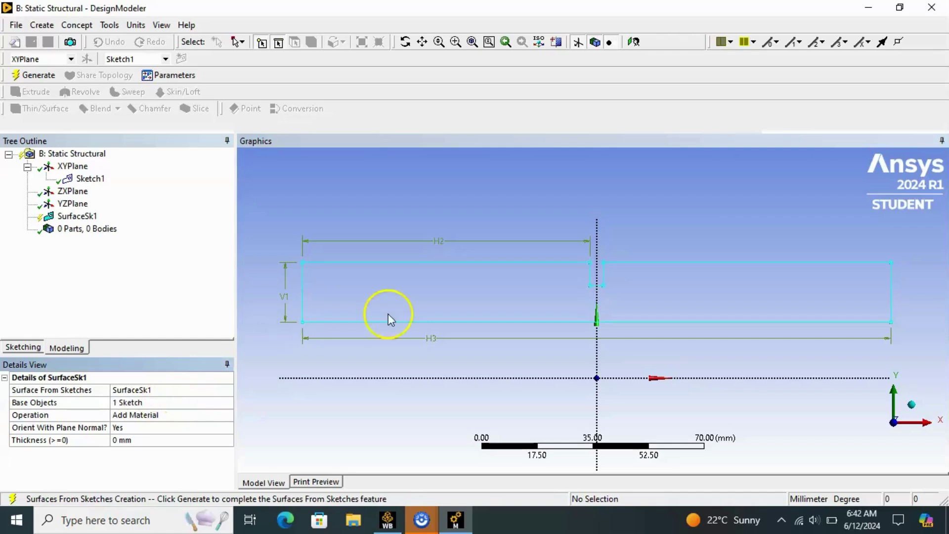
{"action": "left_click", "coordinate": [33, 76]}
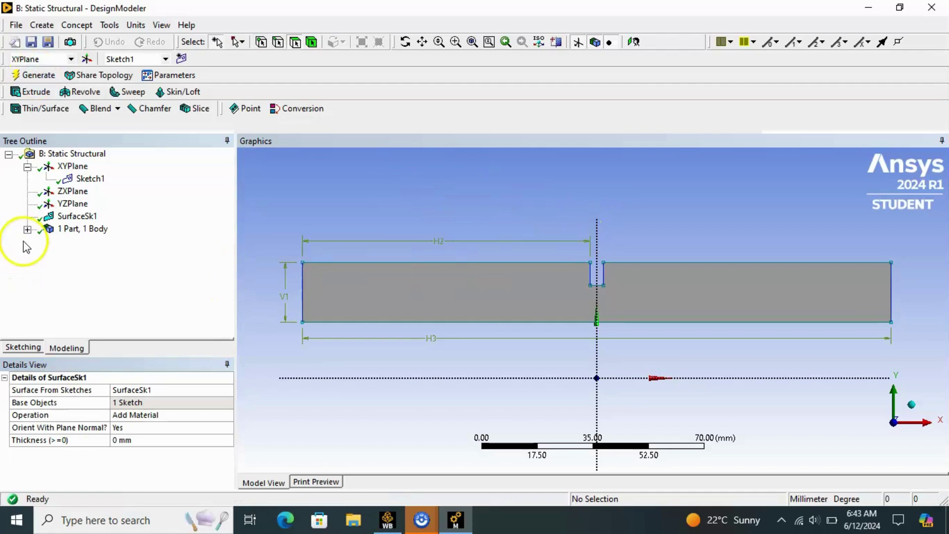
Step: Expand the generated part in the model tree and inspect its surface body from an oblique angle and face-on
{"action": "left_click", "coordinate": [27, 229]}
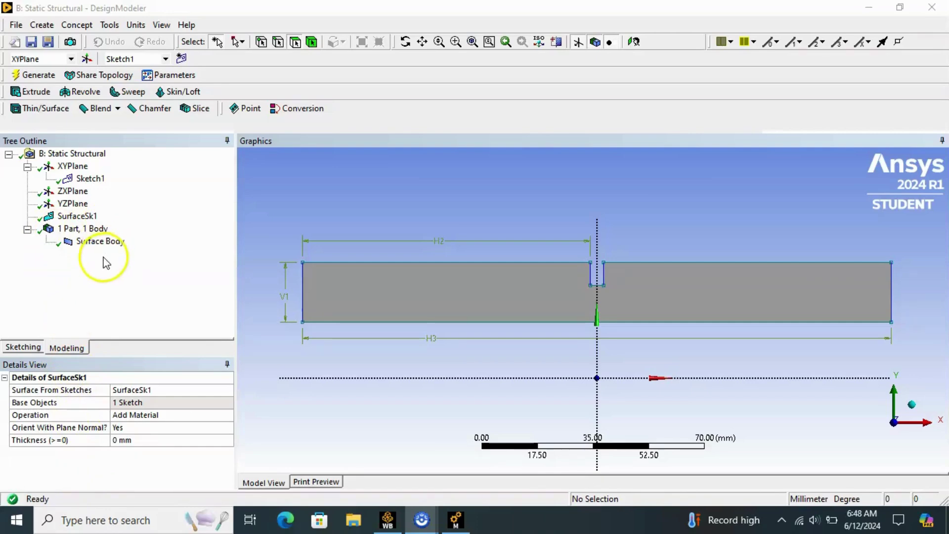
{"action": "left_click", "coordinate": [27, 230]}
{"action": "left_click", "coordinate": [27, 230]}
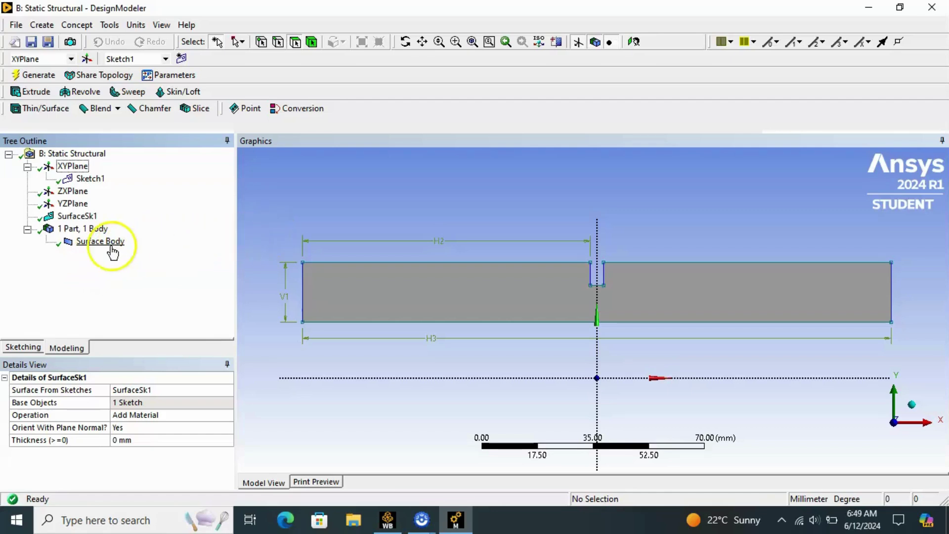
{"action": "mouse_move", "coordinate": [408, 216]}
{"action": "middle_mouse_down"}
{"action": "mouse_move", "coordinate": [435, 206]}
{"action": "mouse_move", "coordinate": [581, 221]}
{"action": "mouse_move", "coordinate": [498, 225]}
{"action": "mouse_move", "coordinate": [532, 271]}
{"action": "mouse_move", "coordinate": [426, 185]}
{"action": "mouse_move", "coordinate": [442, 197]}
{"action": "middle_mouse_up"}
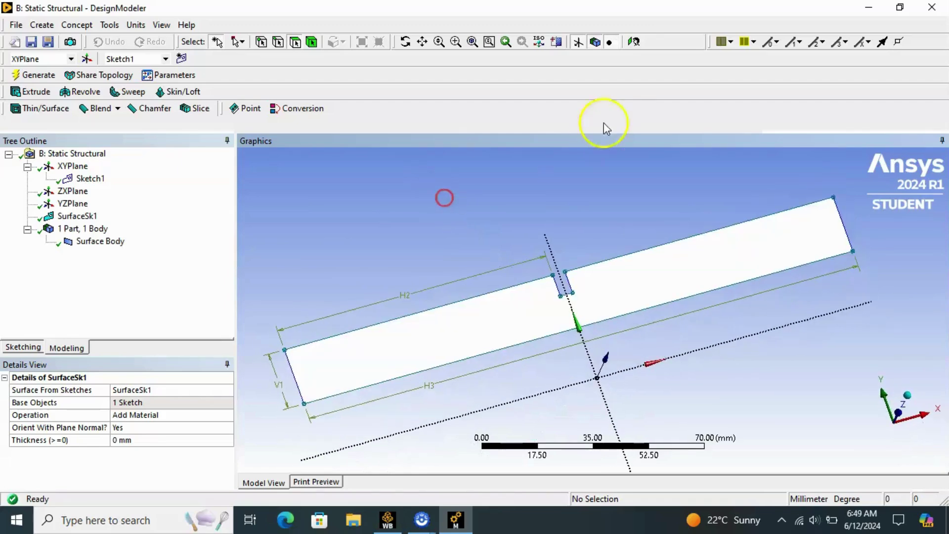
{"action": "left_click", "coordinate": [633, 41]}
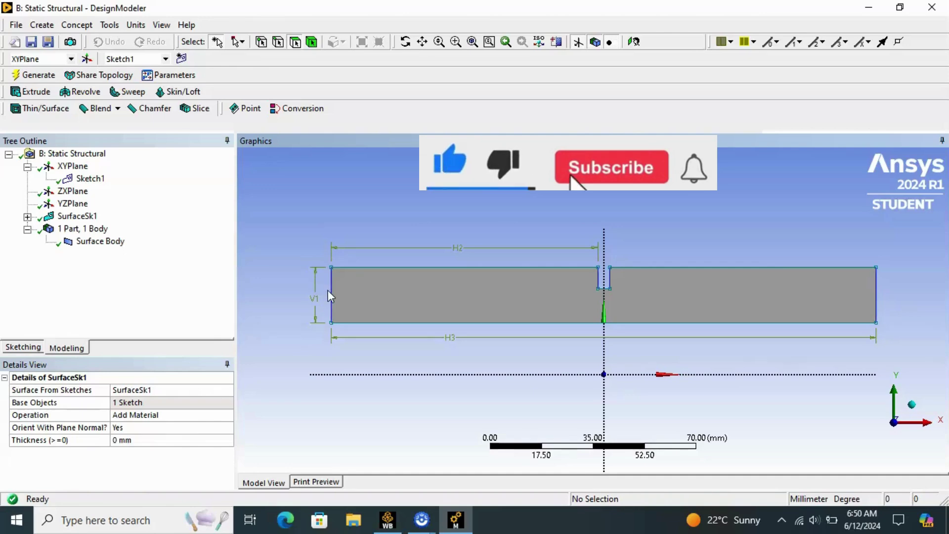
{"action": "mouse_move", "coordinate": [312, 295]}
{"action": "left_mouse_down"}
{"action": "mouse_move", "coordinate": [304, 297]}
{"action": "mouse_move", "coordinate": [330, 297]}
{"action": "left_mouse_up"}
{"action": "mouse_move", "coordinate": [790, 281]}
{"action": "left_mouse_down"}
{"action": "mouse_move", "coordinate": [880, 283]}
{"action": "mouse_move", "coordinate": [605, 293]}
{"action": "mouse_move", "coordinate": [591, 278]}
{"action": "mouse_move", "coordinate": [622, 291]}
{"action": "mouse_move", "coordinate": [616, 277]}
{"action": "left_mouse_up"}
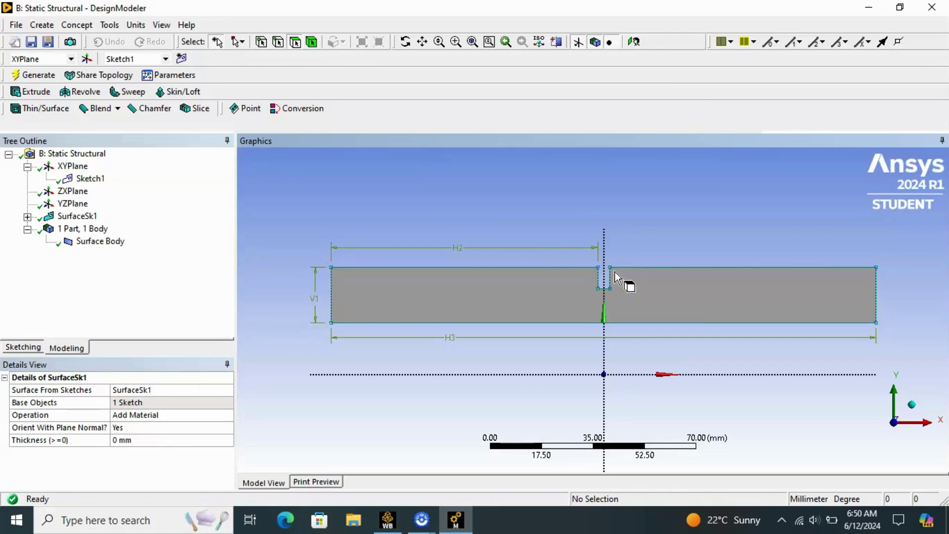